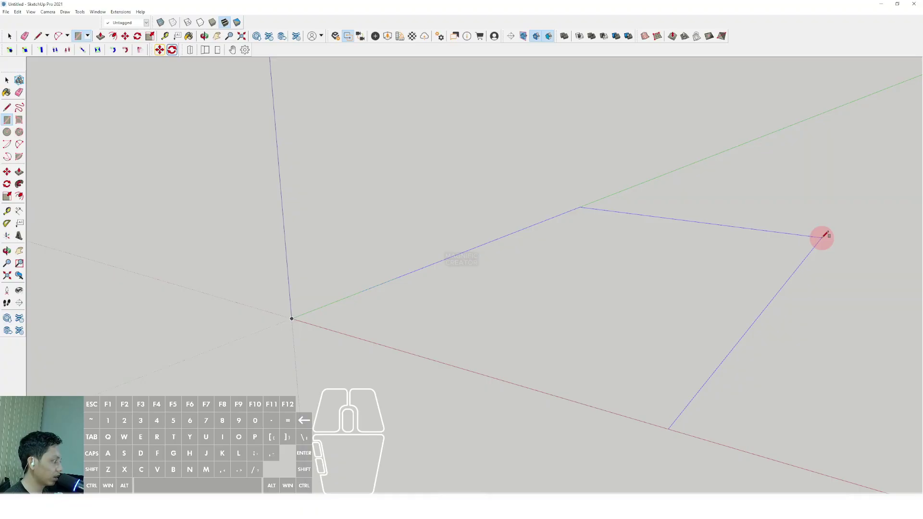
Step: Draw a large ground rectangle starting at the origin between the red and green axes as the site base
scroll(824, 236, "down", 2)
scroll(808, 231, "up", 1)
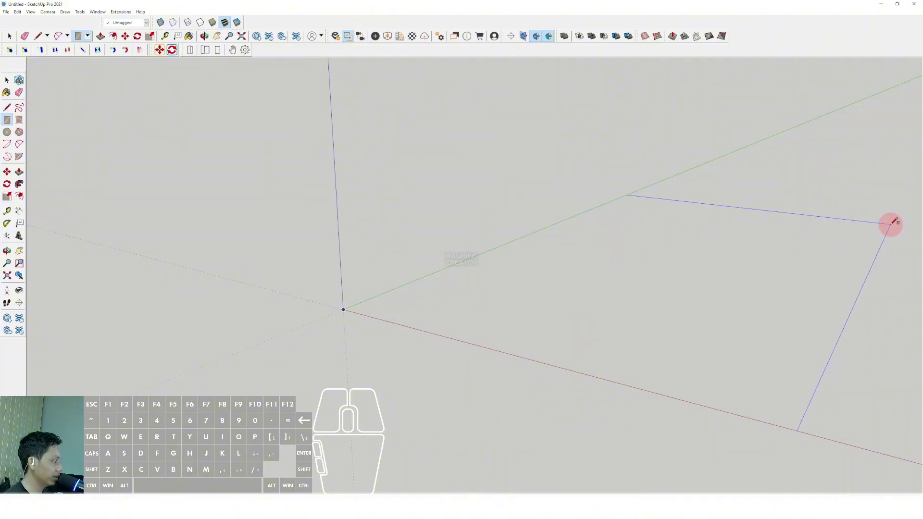
left_click(894, 222)
middle_click_drag(601, 308, 401, 328)
key("space")
middle_click_drag(460, 313, 514, 313)
Step: Draw an elongated rectangle on the base near the green-axis side as the first building footprint
left_click(7, 120)
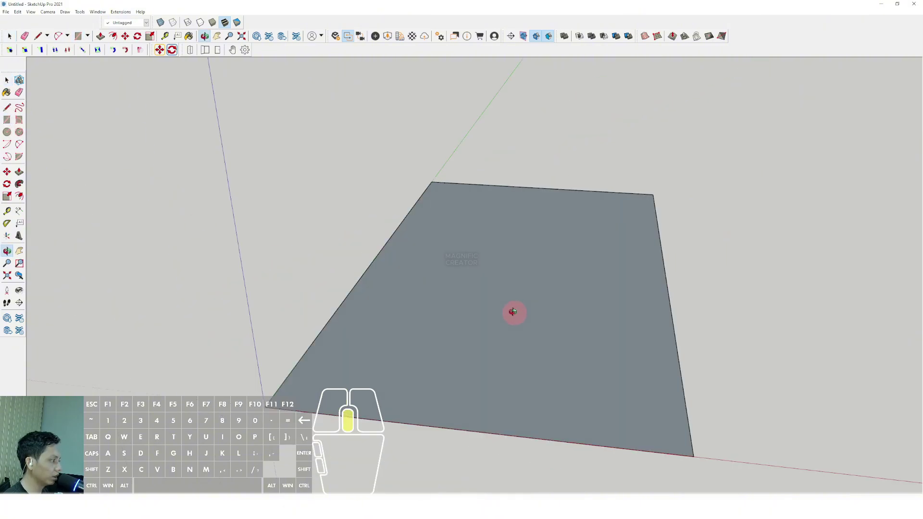
left_click(454, 230)
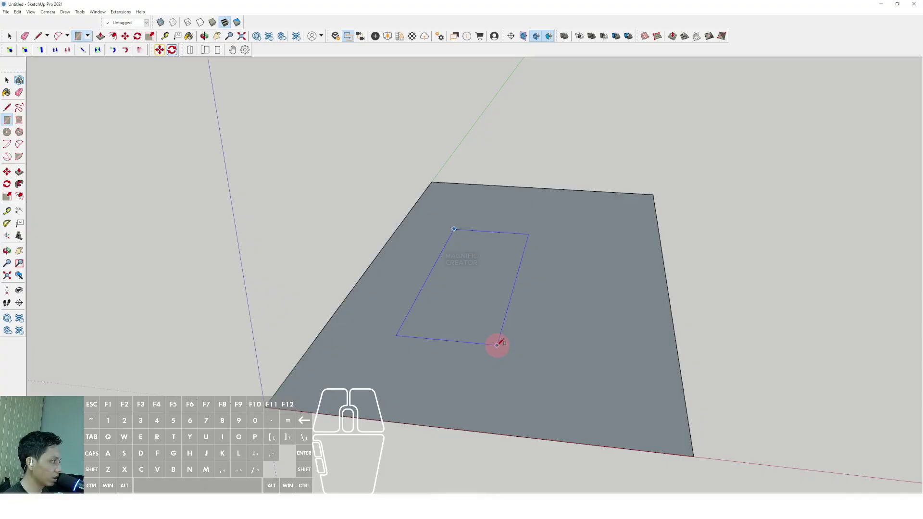
left_click(501, 313)
middle_click_drag(501, 313, 467, 277)
key("space")
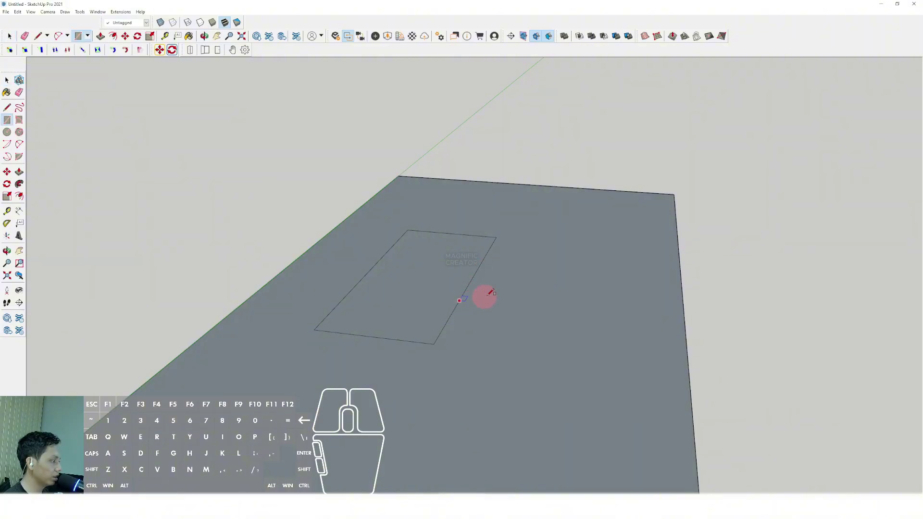
Step: Draw a small connecting rectangle from the middle of the first footprint's inner edge and a second elongated footprint at its far end
left_click(552, 278)
left_click(553, 278)
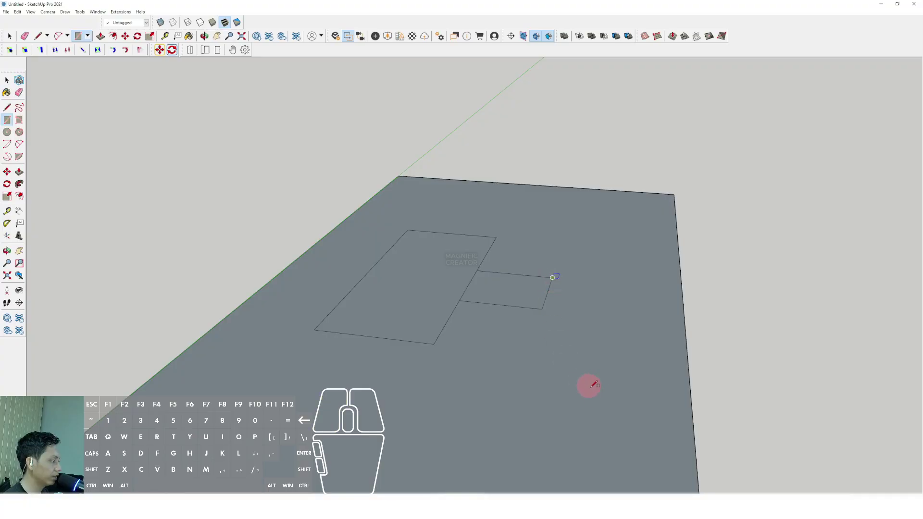
left_click(638, 408)
middle_click_drag(639, 406, 480, 356)
key("space")
middle_click_drag(556, 301, 525, 313)
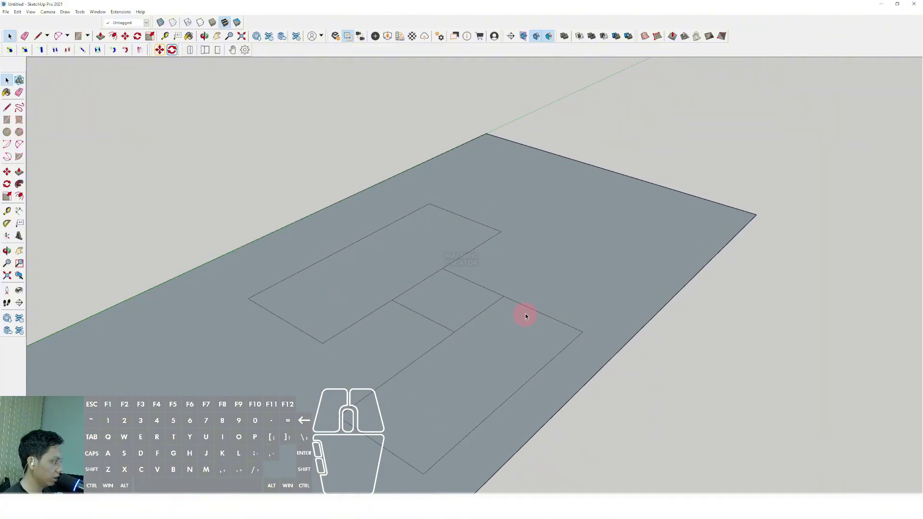
Step: Move the second footprint's rear edge backward along the green axis, past the small connecting rectangle
key("m")
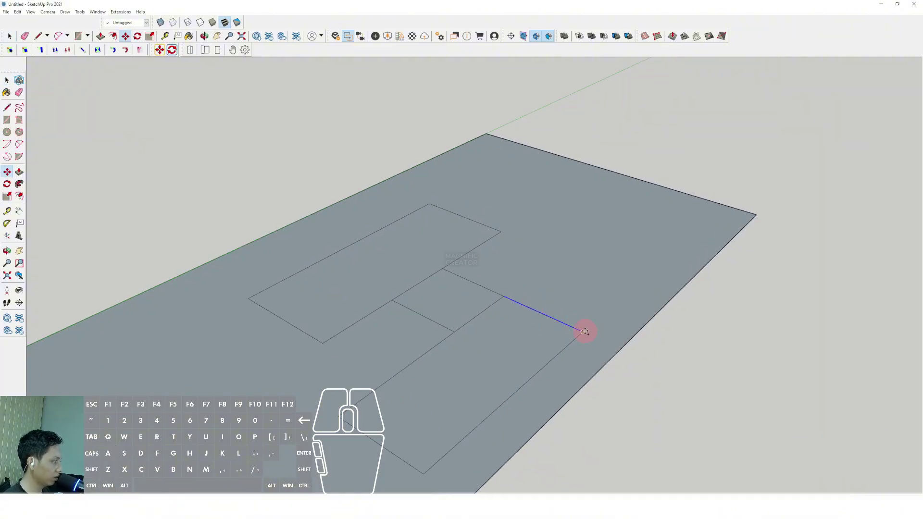
left_click(583, 331)
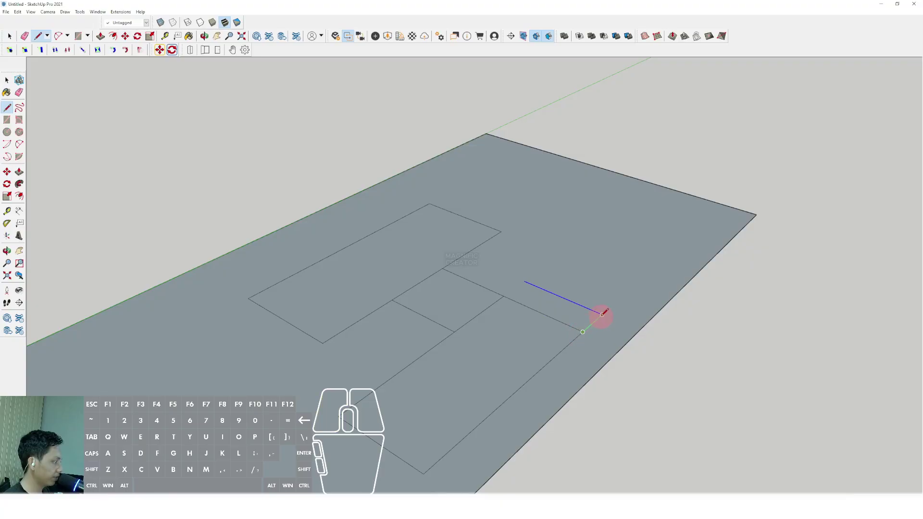
key("space")
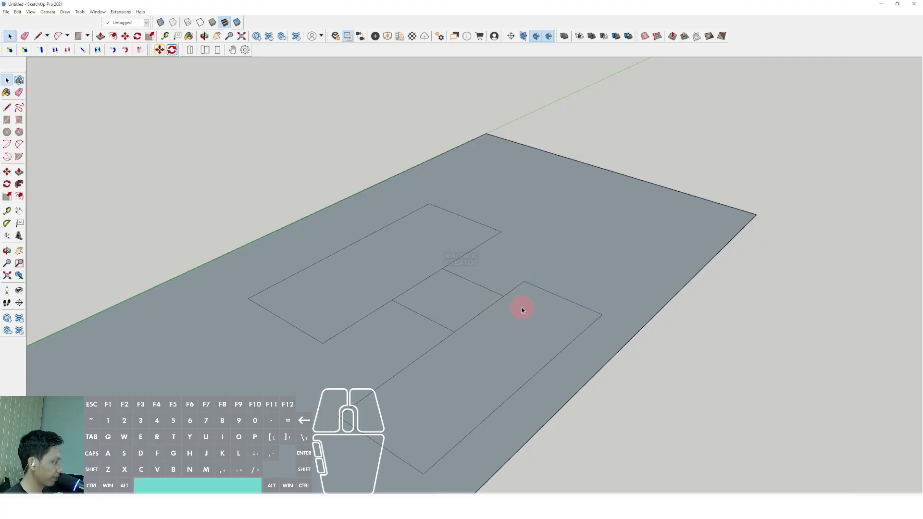
Step: Push/Pull the first elongated footprint upward into a low building block
middle_click_drag(521, 308, 506, 288)
scroll(425, 278, "up", 1)
mouse_move(425, 278)
middle_mouse_down("shift")
mouse_move(427, 289)
mouse_move(426, 268)
middle_mouse_up("shift")
left_click(426, 268)
key("p")
left_click(434, 238)
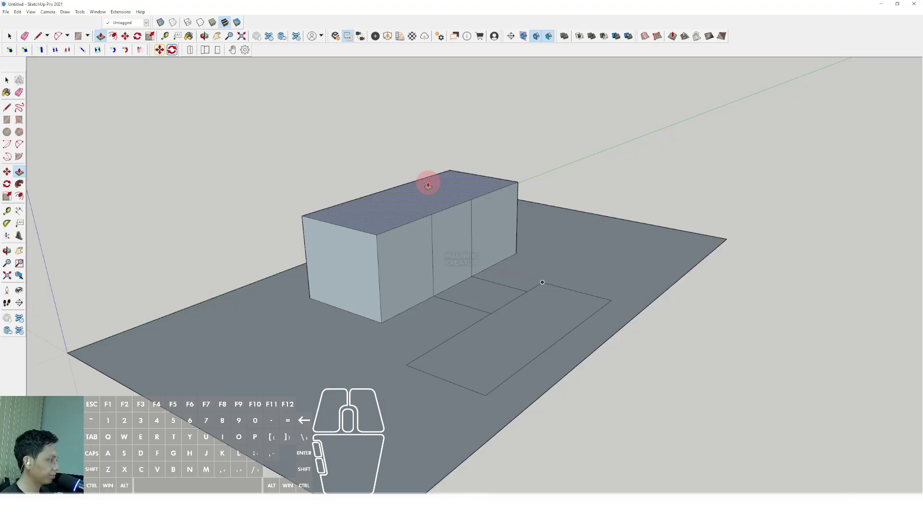
left_click(428, 186)
key("space")
Step: Push/Pull the second elongated footprint upward into a block clearly taller than the first
middle_click_drag(429, 183, 567, 294)
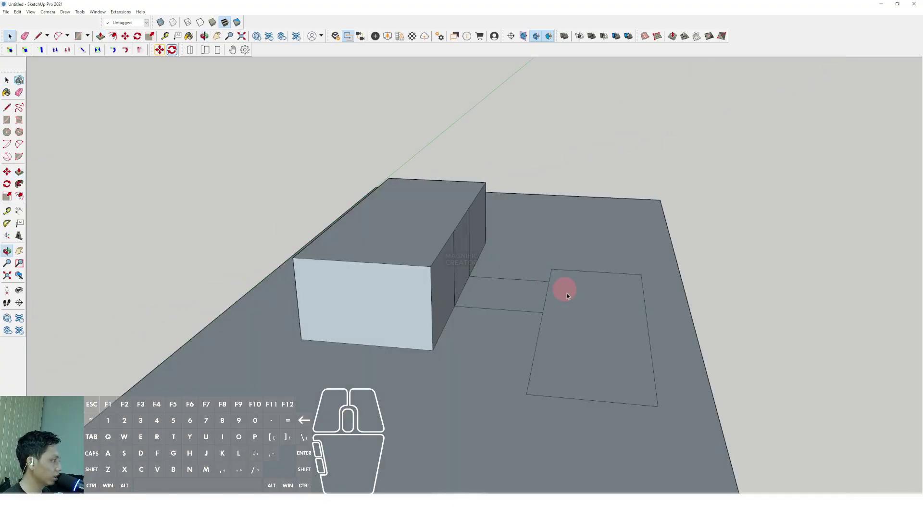
key("p")
left_click(577, 295)
middle_click_drag(576, 239, 610, 162)
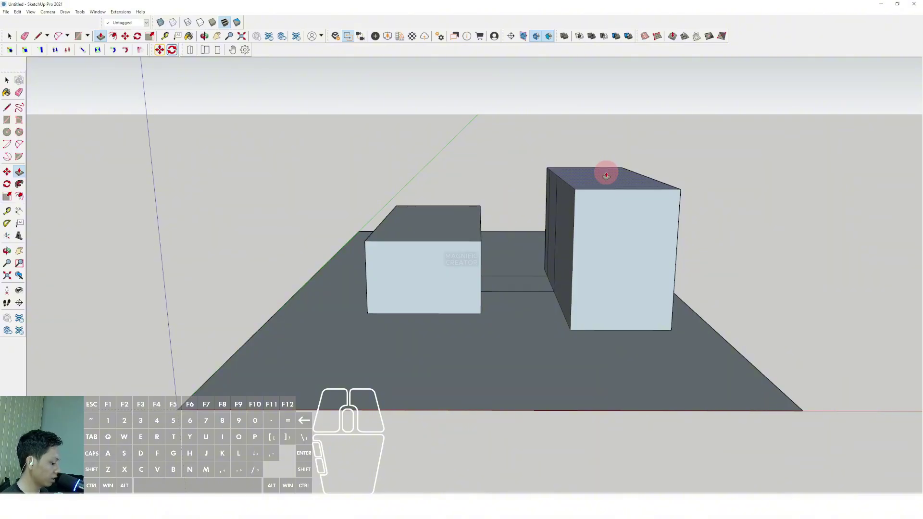
left_click(606, 175)
key("space")
Step: Push/Pull the small rectangle between the two blocks upward into a connector lower than both blocks
scroll(568, 231, "up", 5)
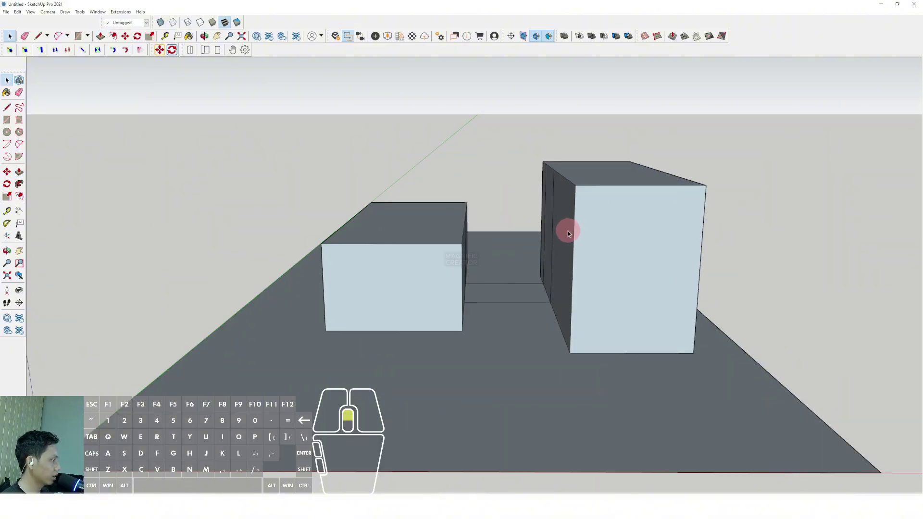
middle_click_drag(547, 250, 484, 301)
key("p")
left_click(483, 294)
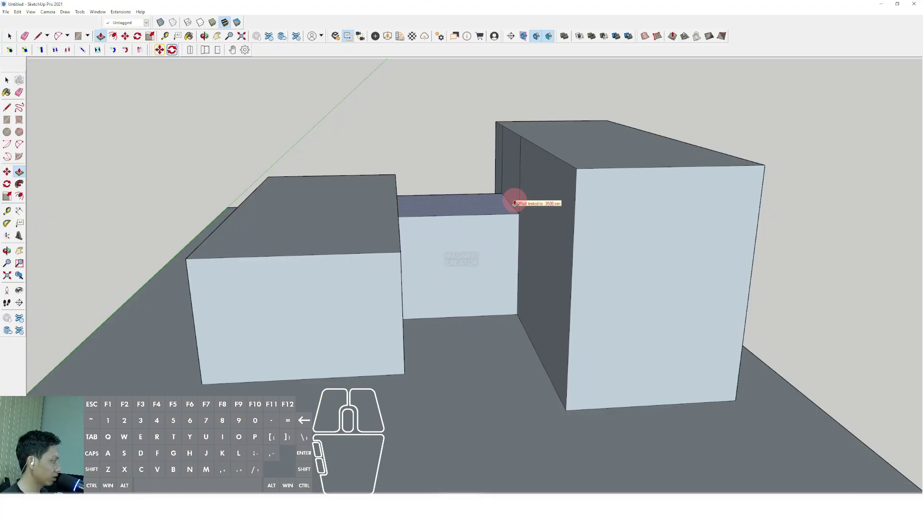
left_click(514, 203)
Step: Erase the leftover vertical lines on the tall block's inner side wall above the connector
mouse_move(499, 259)
middle_mouse_down()
mouse_move(398, 232)
mouse_move(503, 233)
mouse_move(458, 243)
mouse_move(521, 207)
mouse_move(473, 264)
mouse_move(487, 283)
middle_mouse_up()
scroll(458, 244, "down", 3)
key("e")
left_click(413, 232)
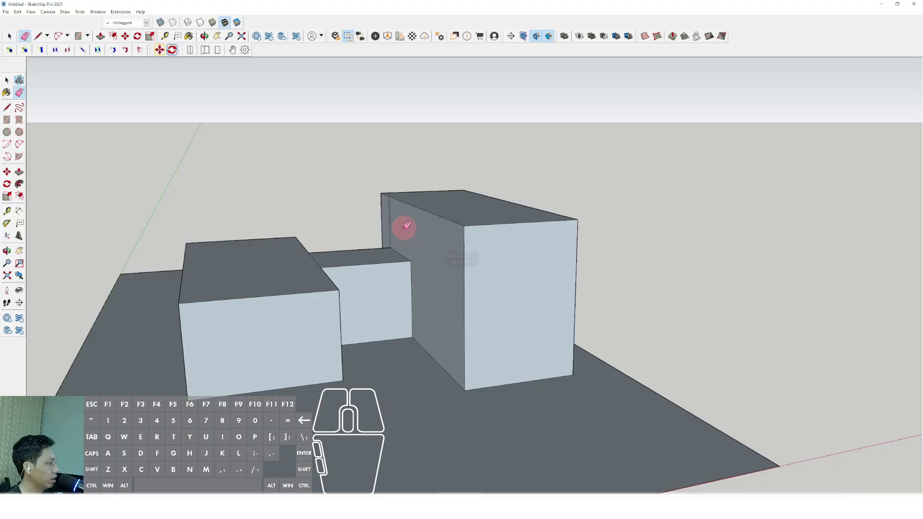
left_click_drag(396, 223, 388, 218)
key("space")
Step: Draw a lengthwise centre line across the tall block's top face between the midpoints of its short edges
scroll(486, 227, "down", 1)
scroll(487, 227, "up", 1)
middle_click_drag(487, 227, 488, 276)
left_click(8, 109)
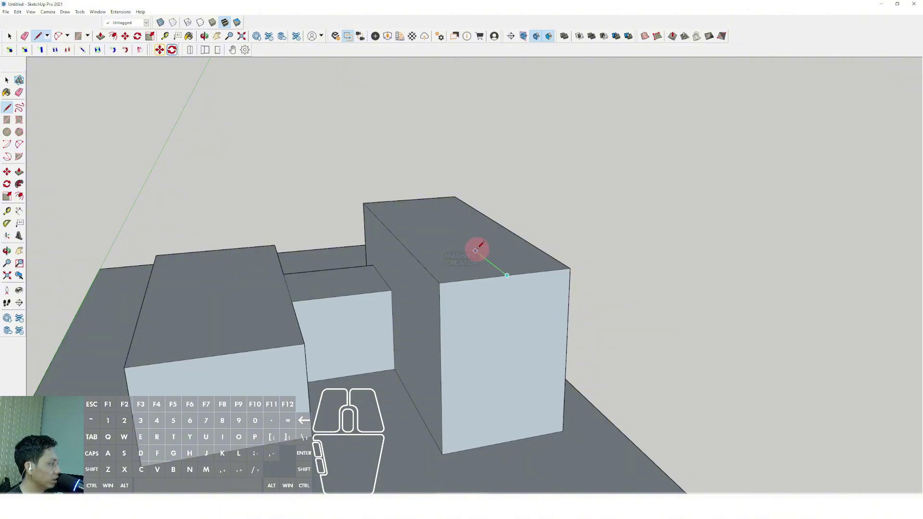
left_click(409, 200)
key("space")
scroll(409, 201, "up", 2)
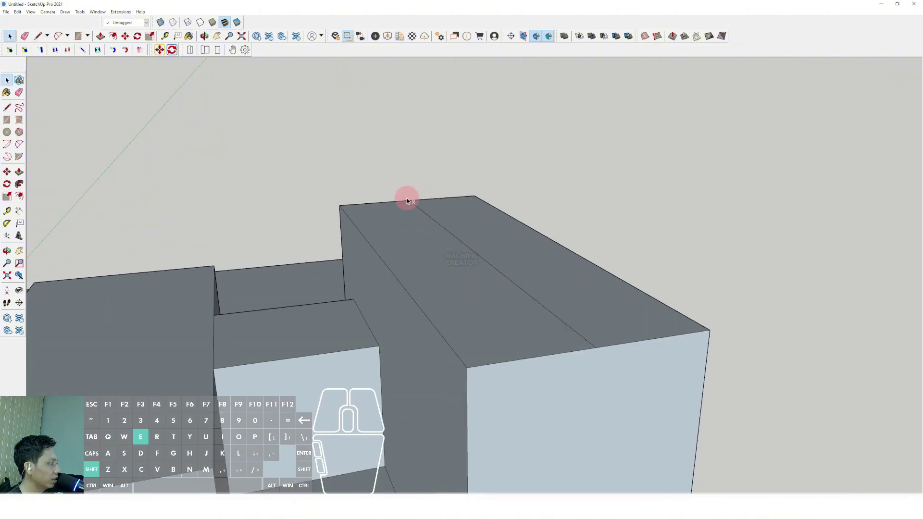
scroll(434, 220, "down", 3)
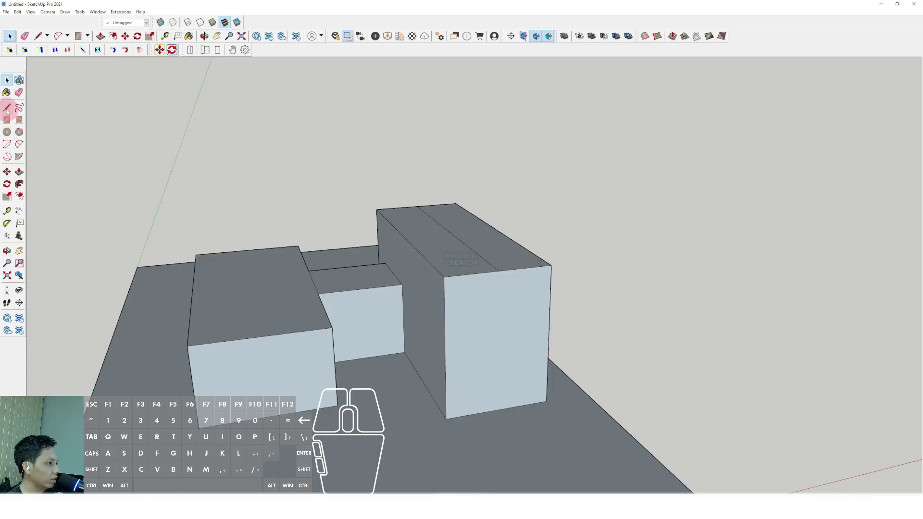
Step: Draw a lengthwise centre line across the low block's top face between the midpoints of its short edges
left_click(7, 109)
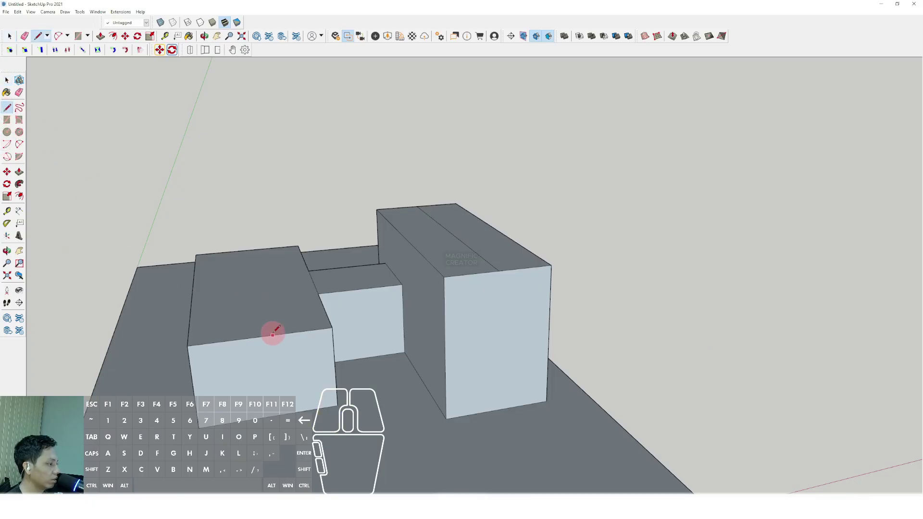
left_click(250, 250)
key("space")
Step: Move the tall block's roof centre line straight up to form a gable roof
middle_click_drag(471, 256, 501, 258)
left_click(466, 249)
left_click(7, 171)
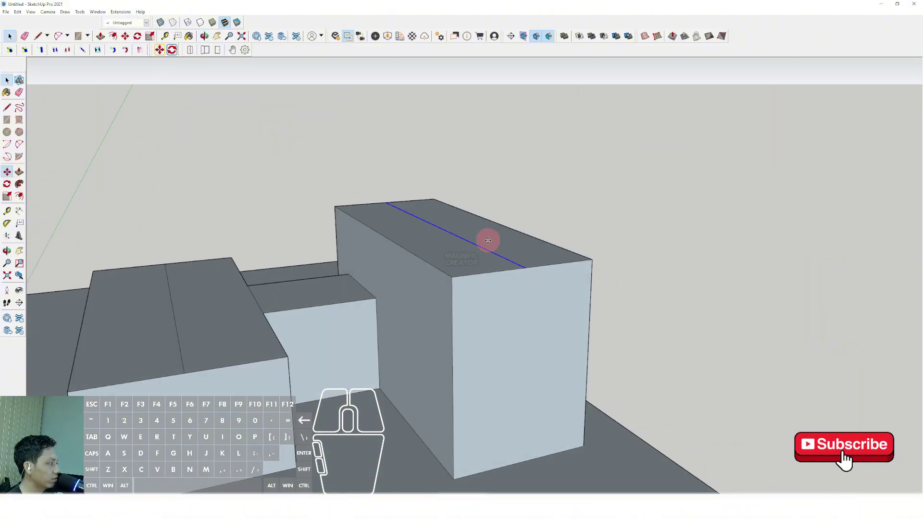
left_click(526, 268)
key("shift")
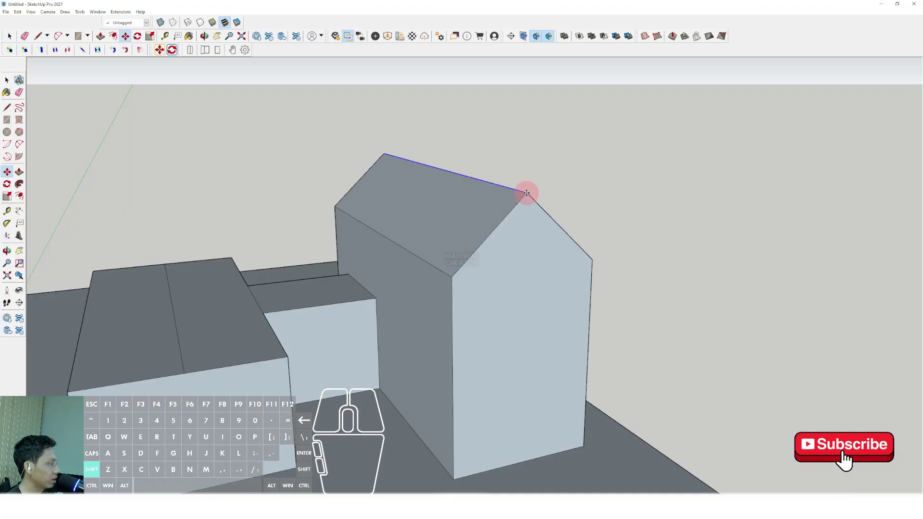
scroll(526, 193, "down", 2)
Step: Move the low block's roof centre line straight up to form a steep gable roof
key("space")
left_click(250, 295)
middle_click_drag(290, 320, 302, 299, "shift")
key("m")
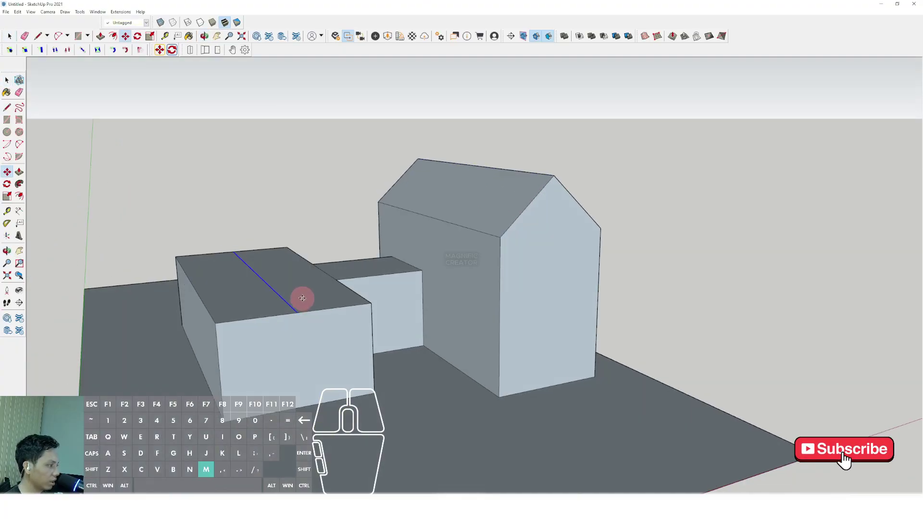
left_click(302, 298)
key("shift")
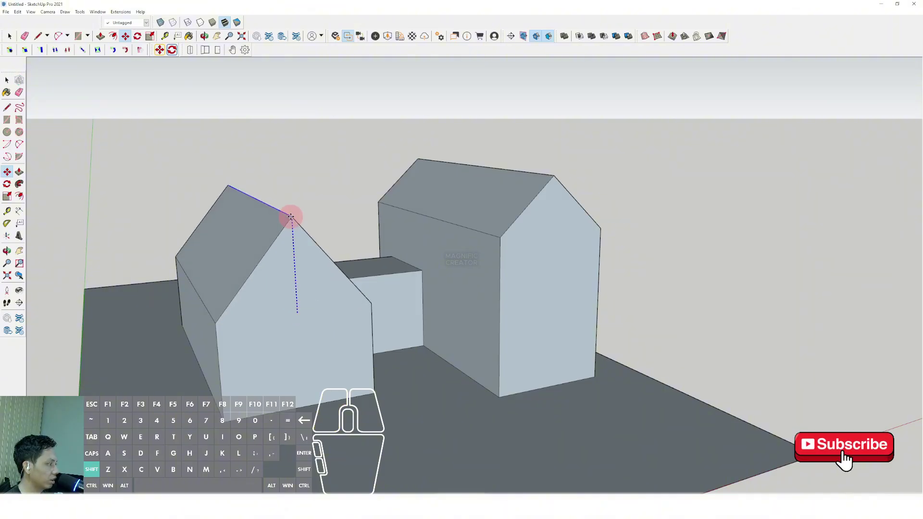
left_click(291, 217)
middle_click_drag(290, 216, 363, 319)
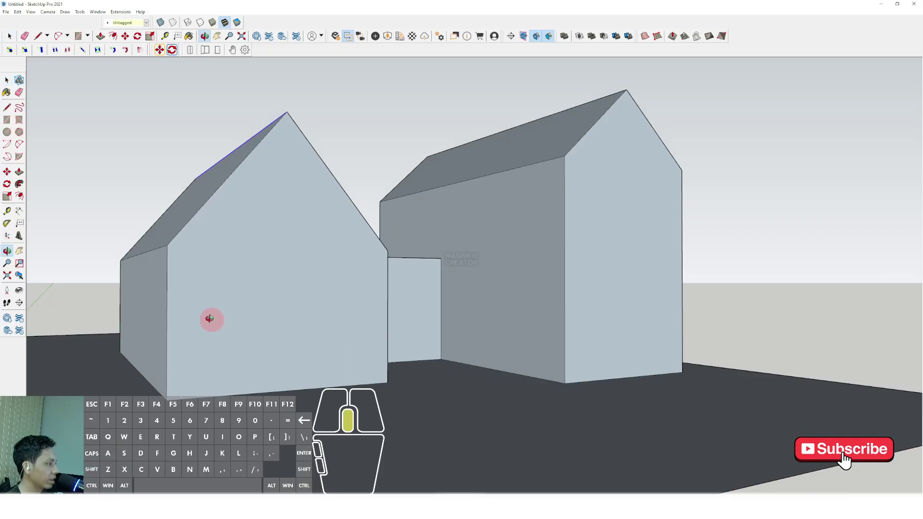
key("space")
Step: Offset the tall house's front side and gable edges inward as a narrow frame, leaving out the bottom edge
middle_click_drag(208, 320, 446, 336)
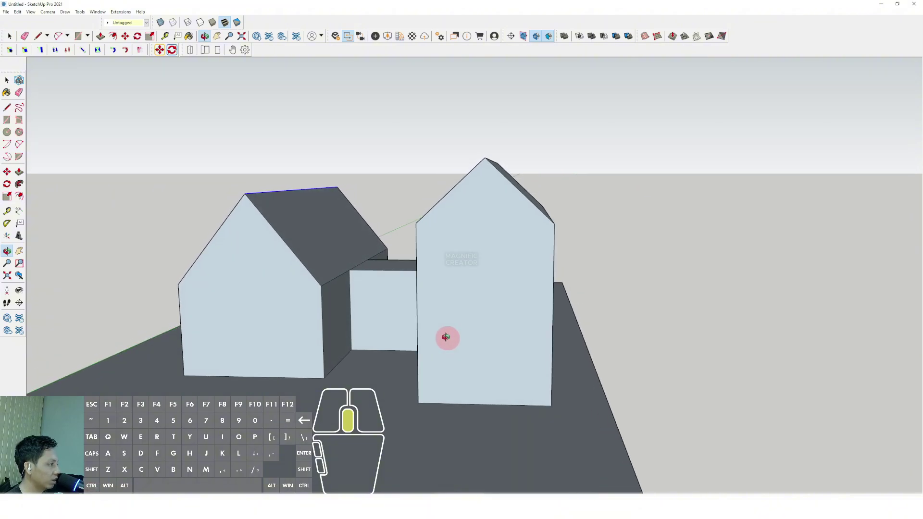
middle_click_drag(468, 296, 513, 293)
left_click(483, 268)
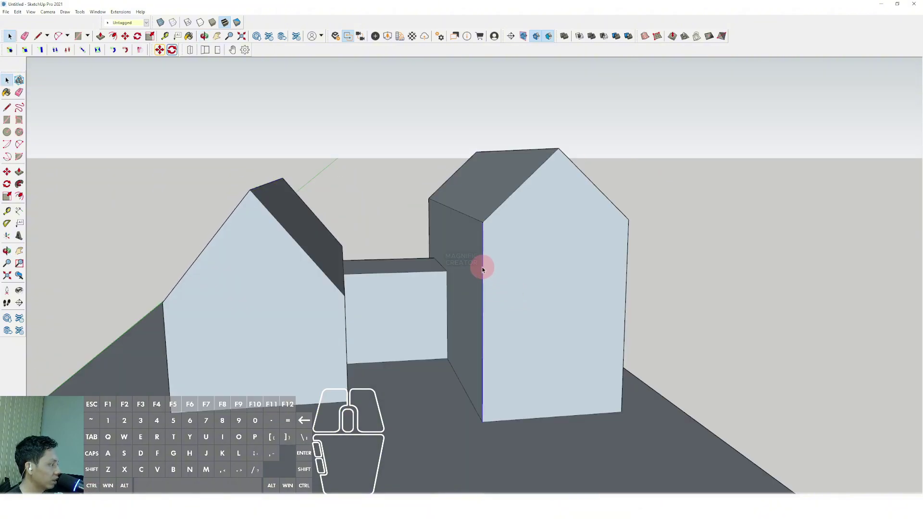
left_click(495, 210, "shift")
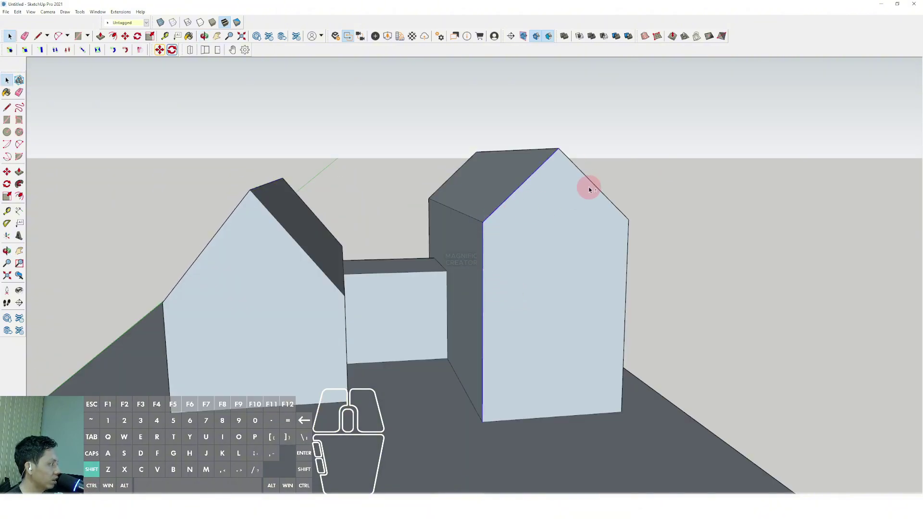
key("f")
double_click(626, 248)
key("ctrl+z")
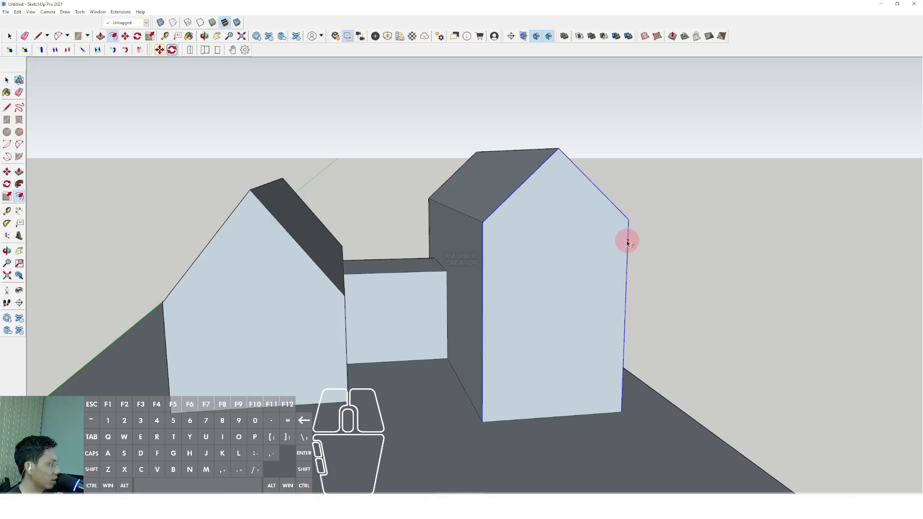
left_click(627, 242)
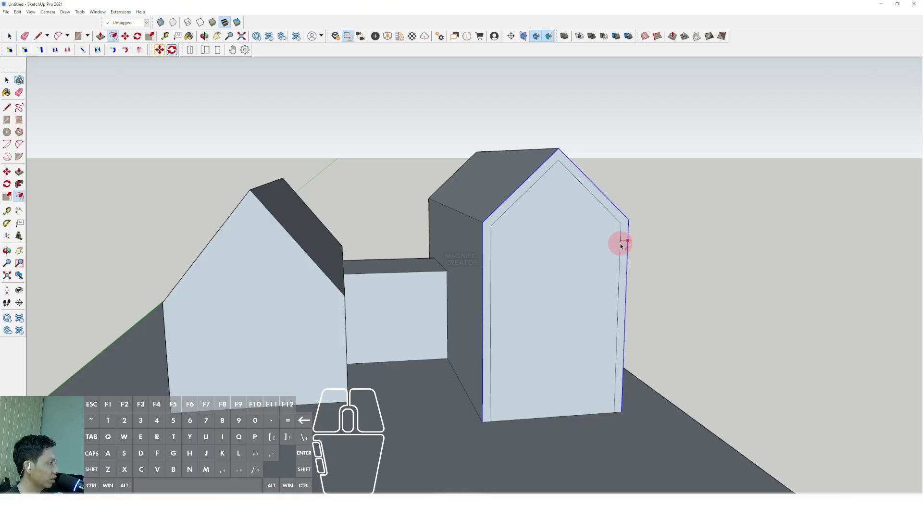
left_click(619, 246)
key("space")
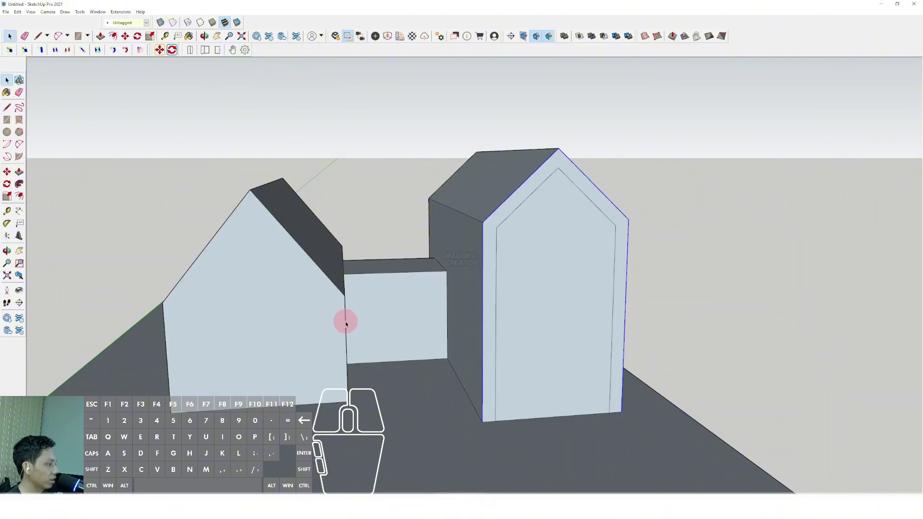
Step: Offset the low house's front side and gable edges inward as a narrow frame, leaving out the bottom edge
middle_click_drag(397, 293, 436, 271, "shift")
left_click(418, 200, "shift")
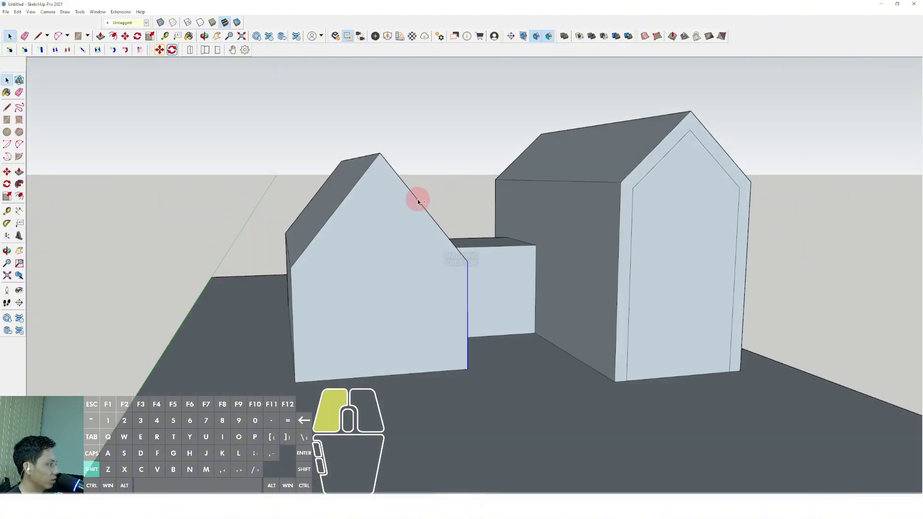
left_click(348, 195, "shift")
key("f")
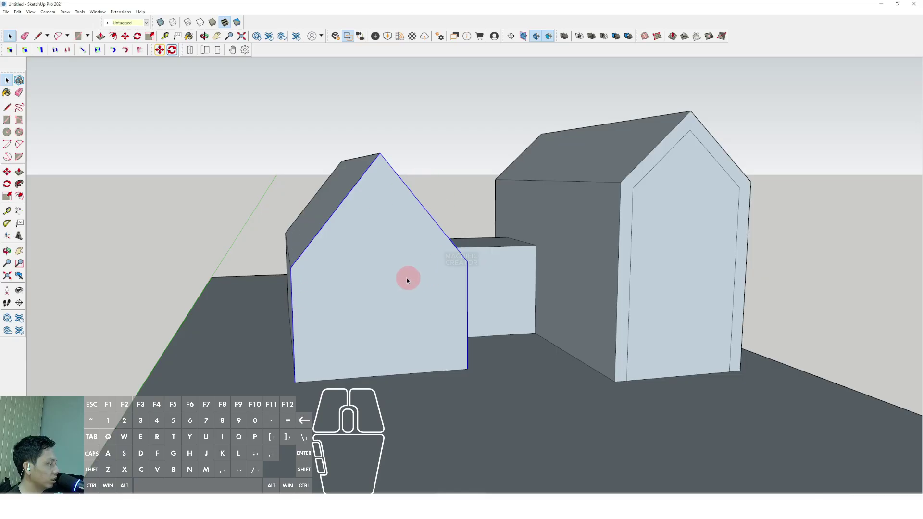
middle_click_drag(408, 276, 435, 274)
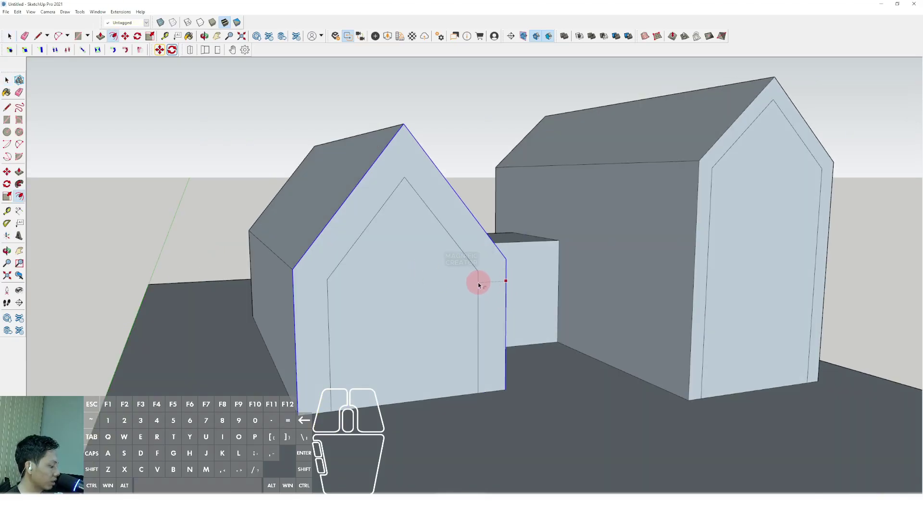
key("Return")
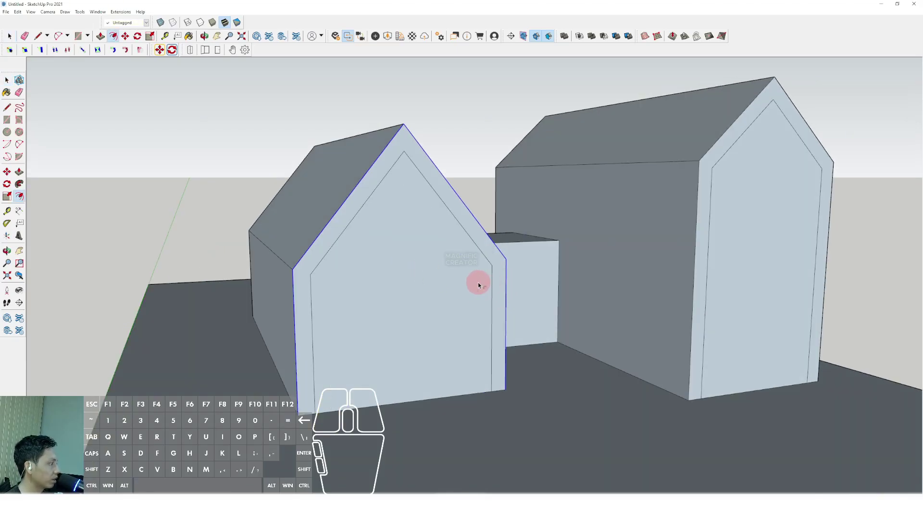
Step: Copy the tall facade's inner bottom edge up to the frame's eave corners and divide the distance into 3 equal rows
mouse_move(478, 282)
middle_mouse_down()
mouse_move(373, 295)
mouse_move(534, 355)
mouse_move(481, 383)
mouse_move(500, 381)
middle_mouse_up()
left_click(7, 171)
key("ctrl")
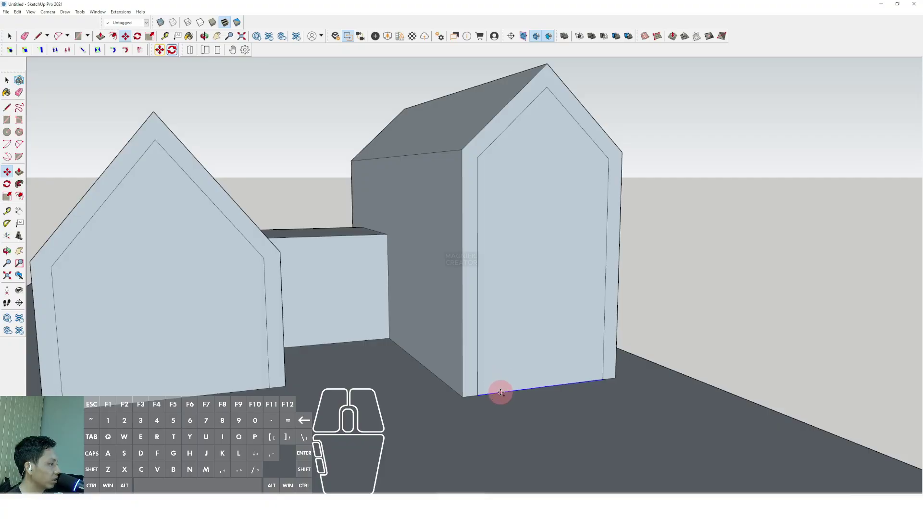
left_click(501, 393)
key("shift")
scroll(479, 177, "up", 2)
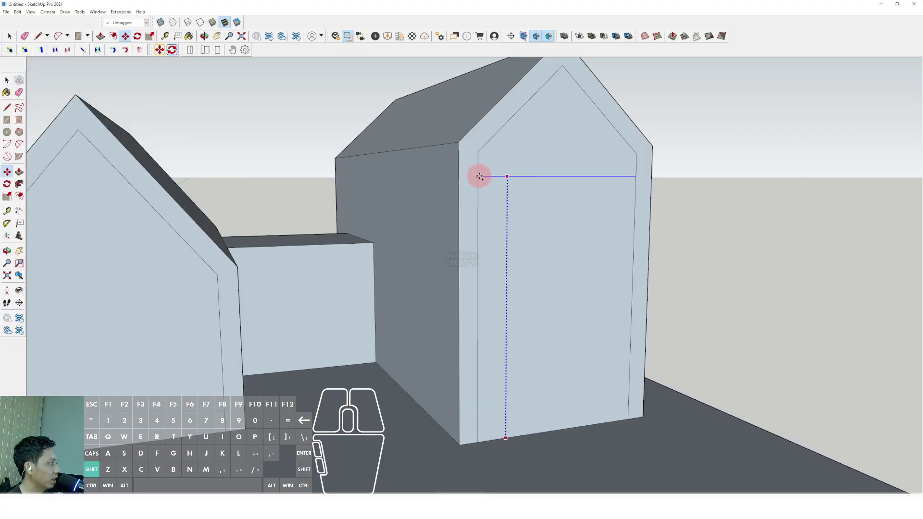
left_click(479, 153)
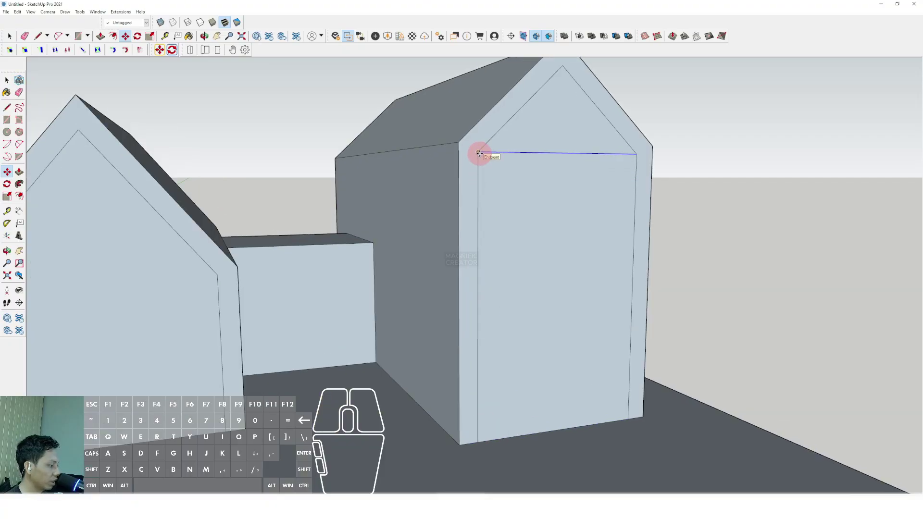
type("/3")
key("Return")
scroll(479, 153, "down", 2)
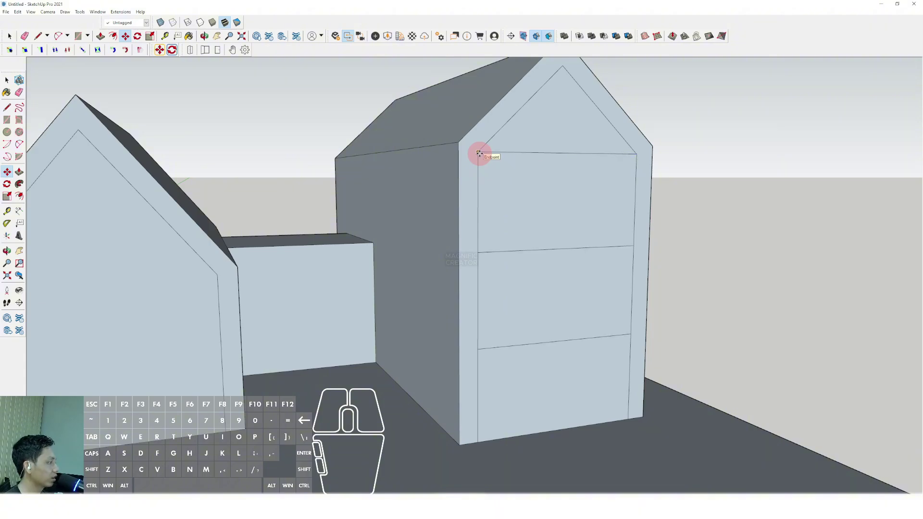
key("space")
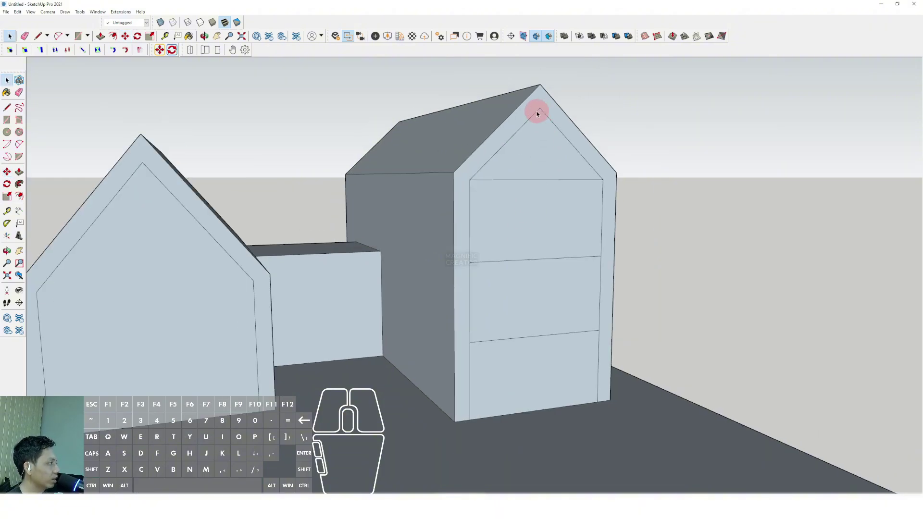
Step: Draw a vertical line from the inner gable peak of the tall facade straight down to its bottom edge
left_click(9, 107)
left_click(540, 112)
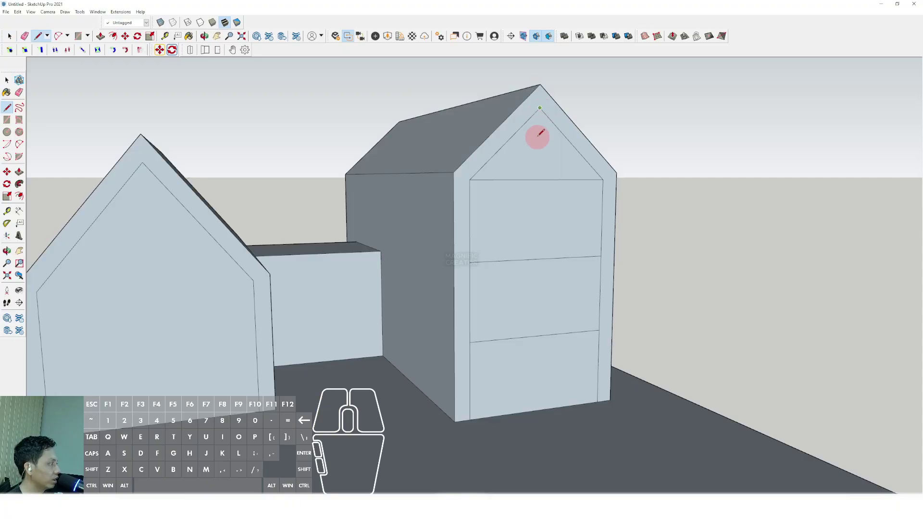
scroll(537, 126, "down", 2)
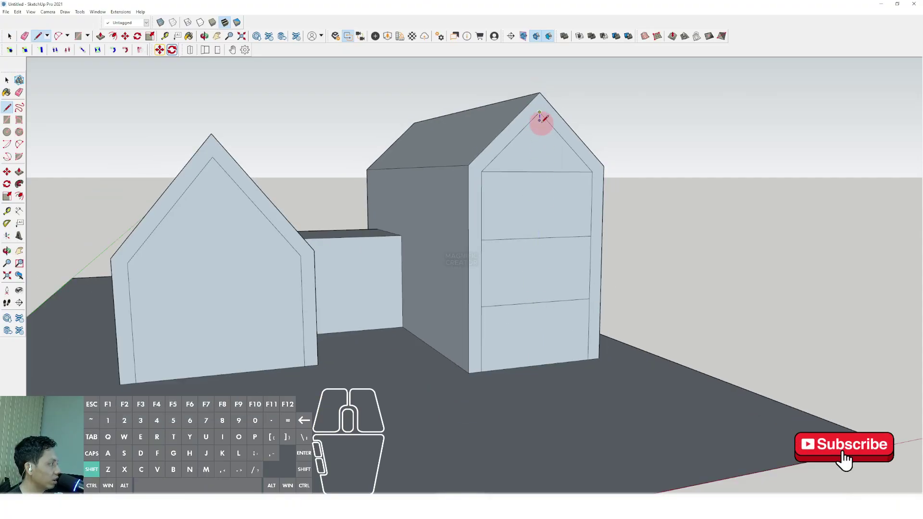
scroll(540, 114, "up", 3)
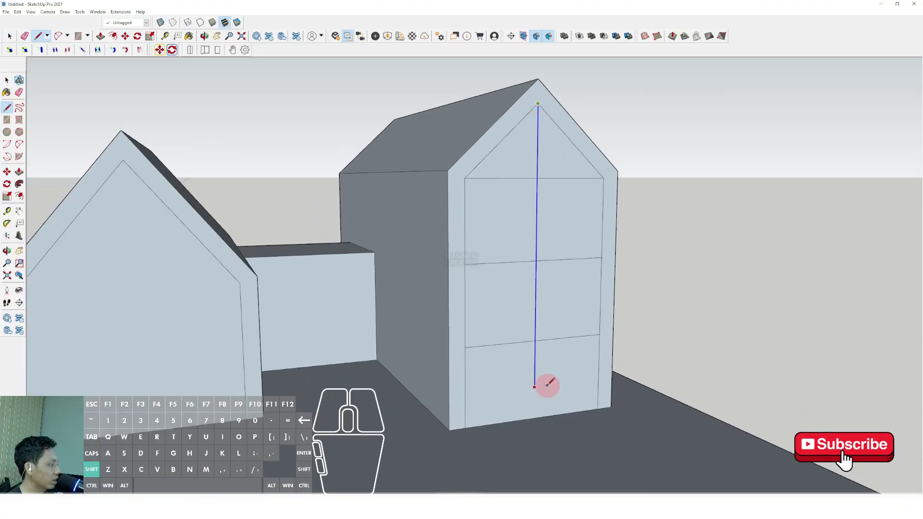
left_click(535, 417)
key("space")
Step: Copy the low facade's inner bottom edge up to the eave corners, divided into 2 rows, and draw a vertical centre line from inner peak to base
middle_click_drag(555, 271, 274, 378)
left_click(257, 386)
left_click(6, 172)
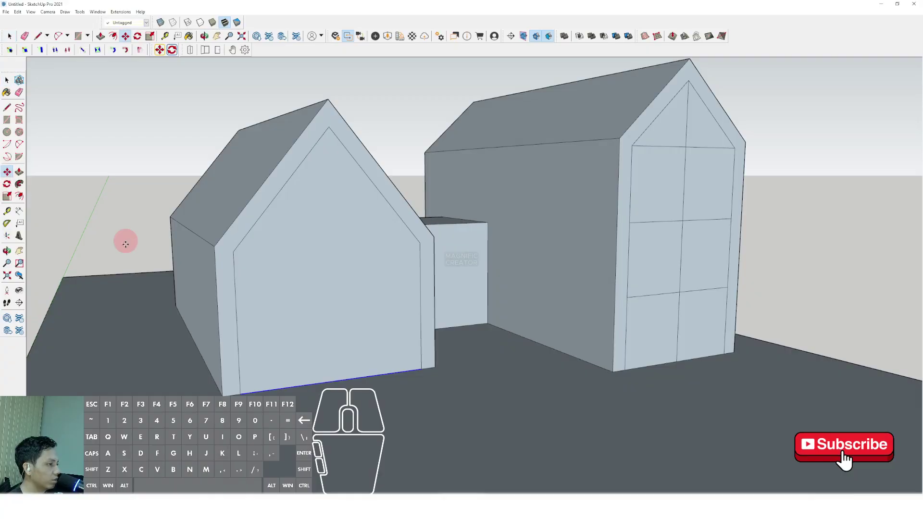
left_click(421, 369)
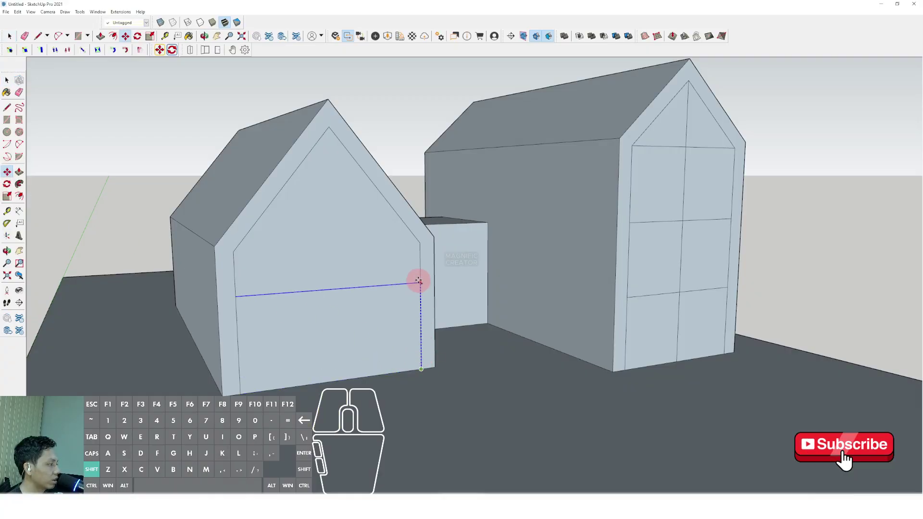
left_click(420, 245)
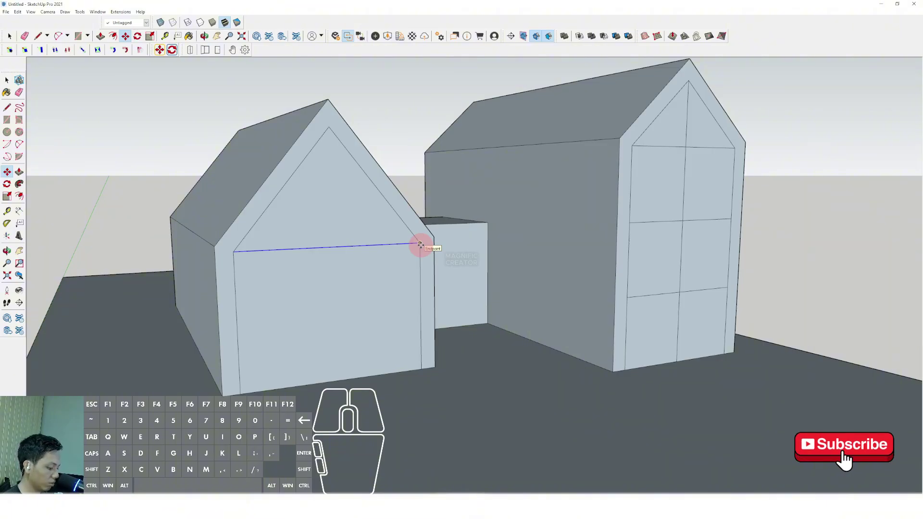
type("/2")
key("Return")
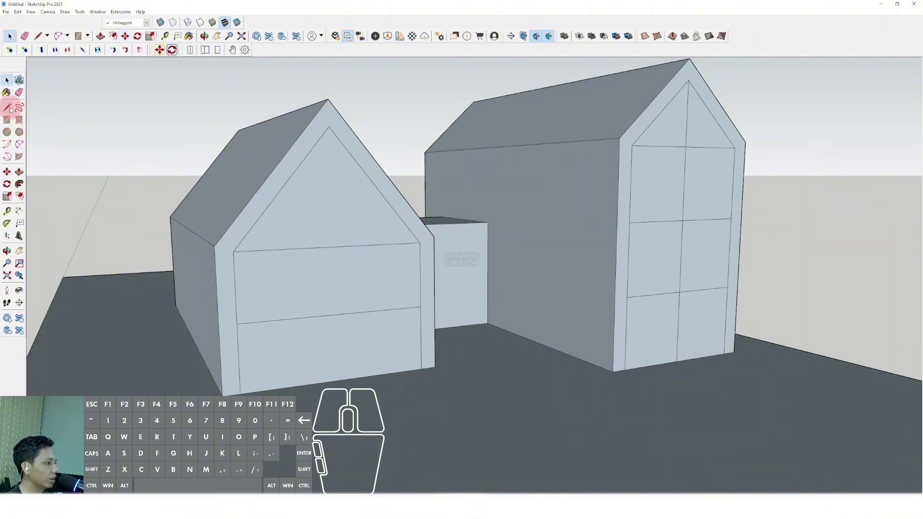
left_click(7, 108)
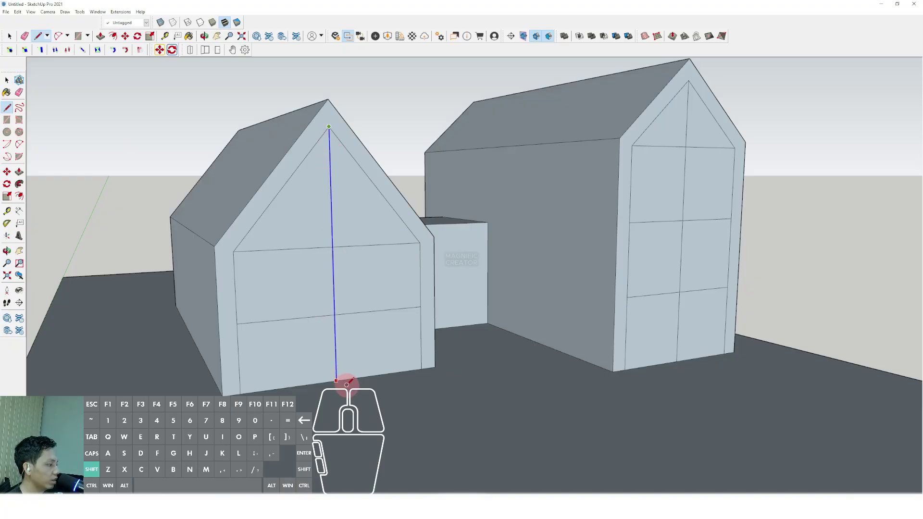
key("space")
Step: Push/Pull the tall house's front frame slightly outward from its facade
middle_click_drag(417, 339, 575, 258)
key("v")
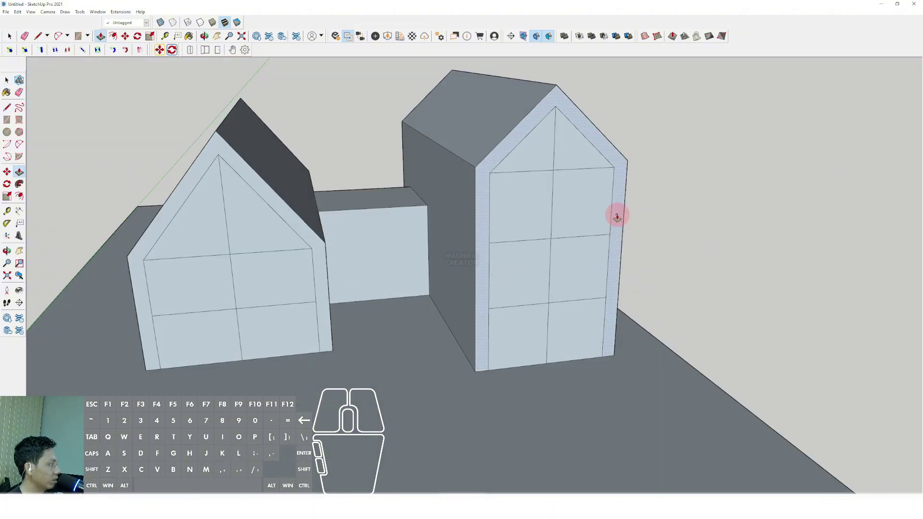
left_click(617, 227)
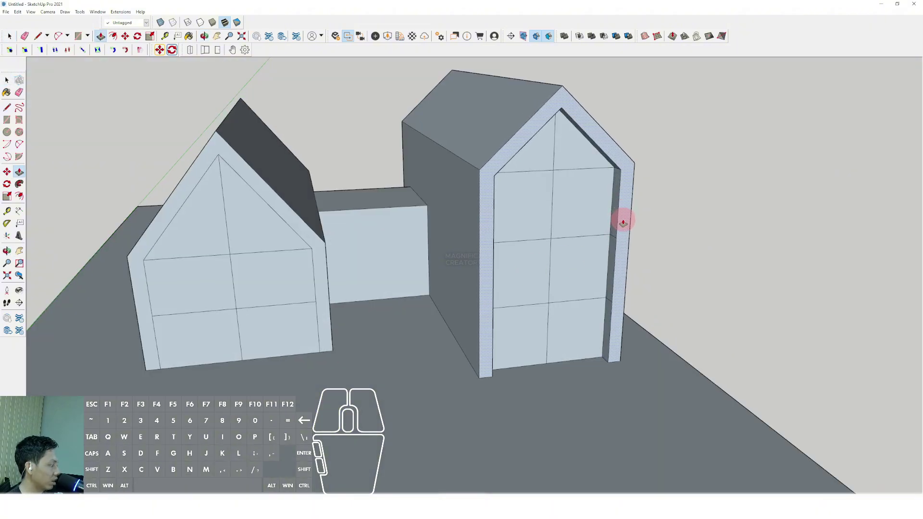
left_click(624, 223)
key("space")
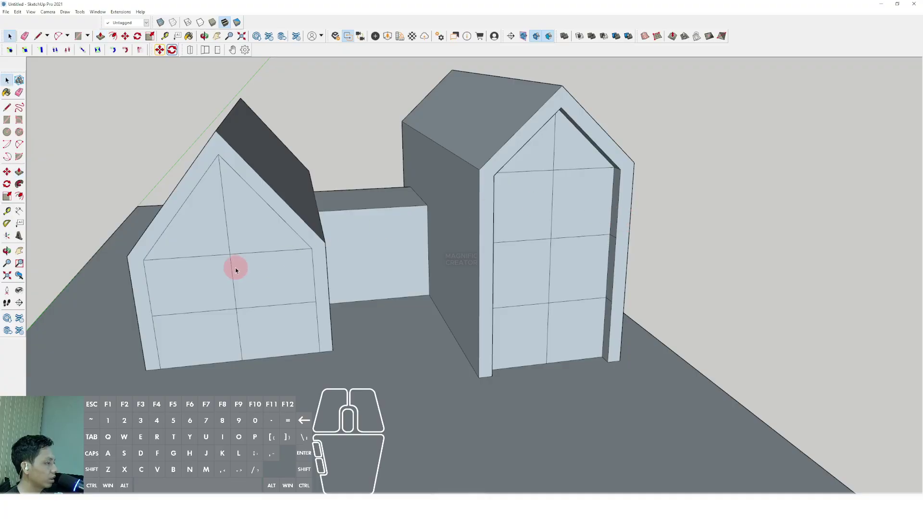
Step: Push/Pull the low house's front frame slightly outward from its facade
scroll(359, 270, "up", 3)
key("p")
left_click(339, 270)
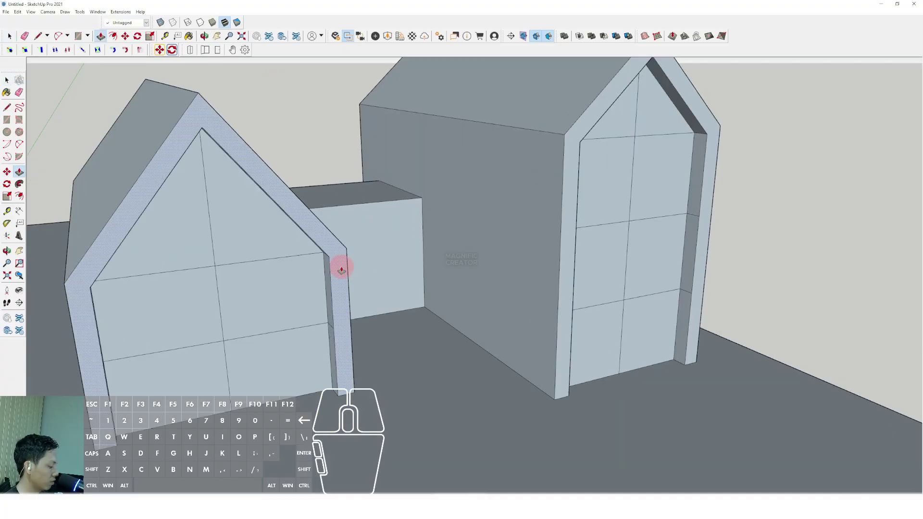
key("Return")
scroll(418, 279, "down", 5)
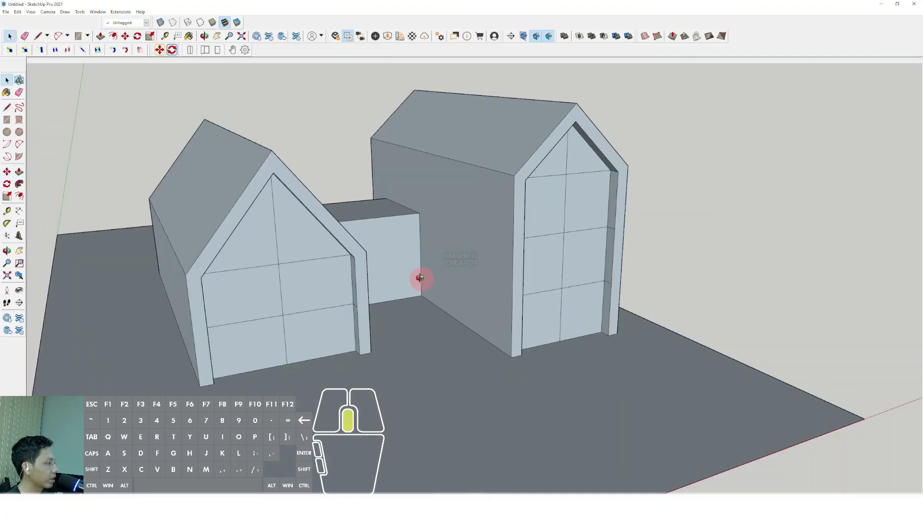
Step: Copy the connector's front bottom edge straight up to just below its roof, marking off a narrow top band
middle_click_drag(418, 278, 348, 276)
scroll(359, 311, "up", 5)
scroll(414, 332, "up", 2)
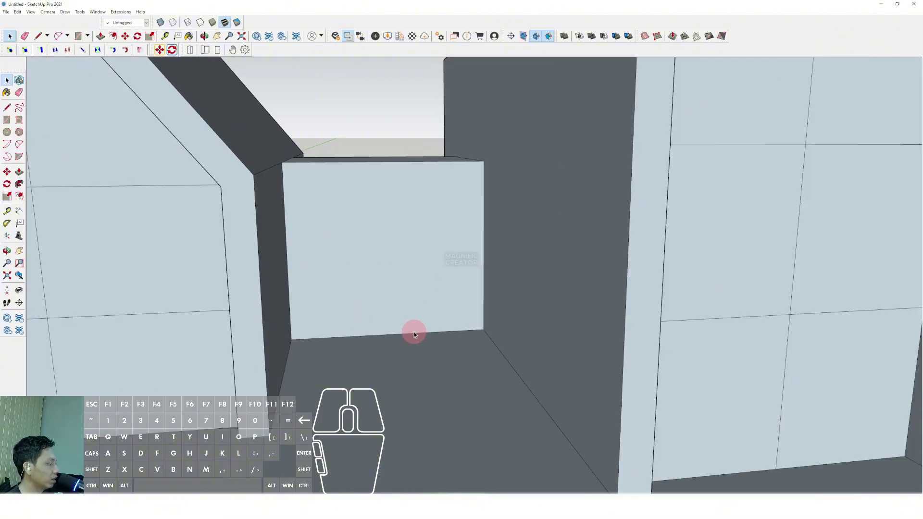
left_click(414, 335)
scroll(411, 327, "down", 2)
left_click(7, 172)
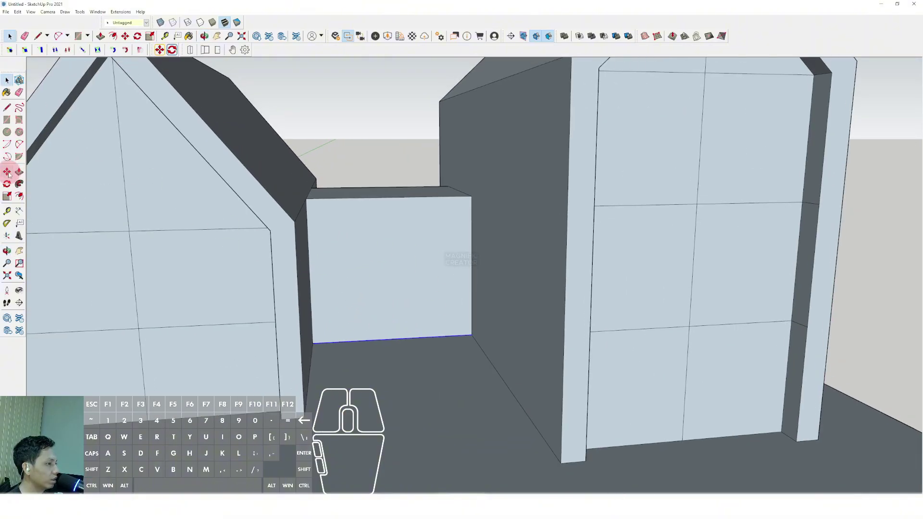
left_click(470, 335)
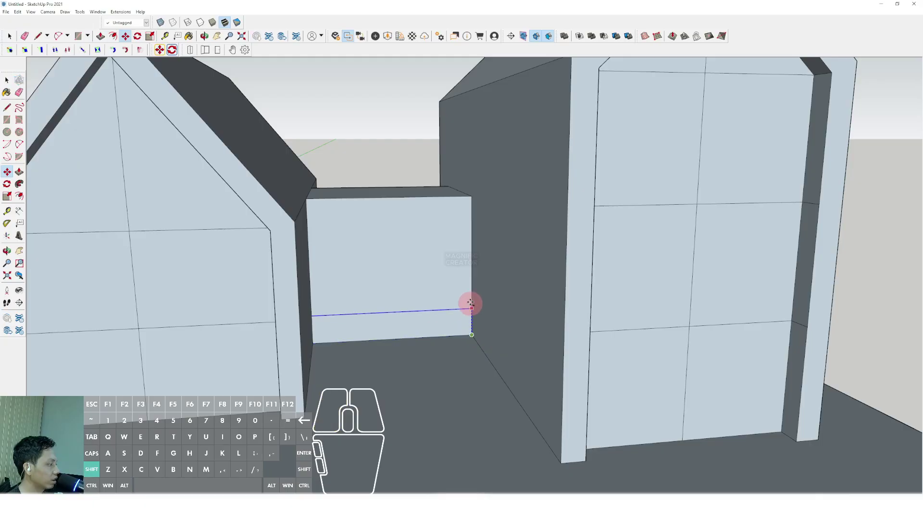
left_click(470, 216)
key("space")
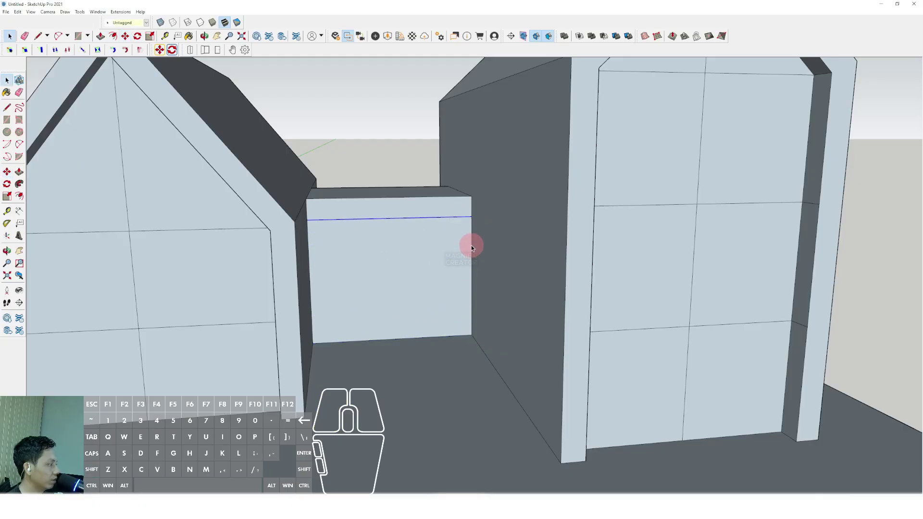
Step: Copy the connector's vertical edge beside the tall house across to the opposite edge, dividing the front below the band into 3 equal panels
middle_click_drag(474, 245, 297, 234)
left_click(7, 173)
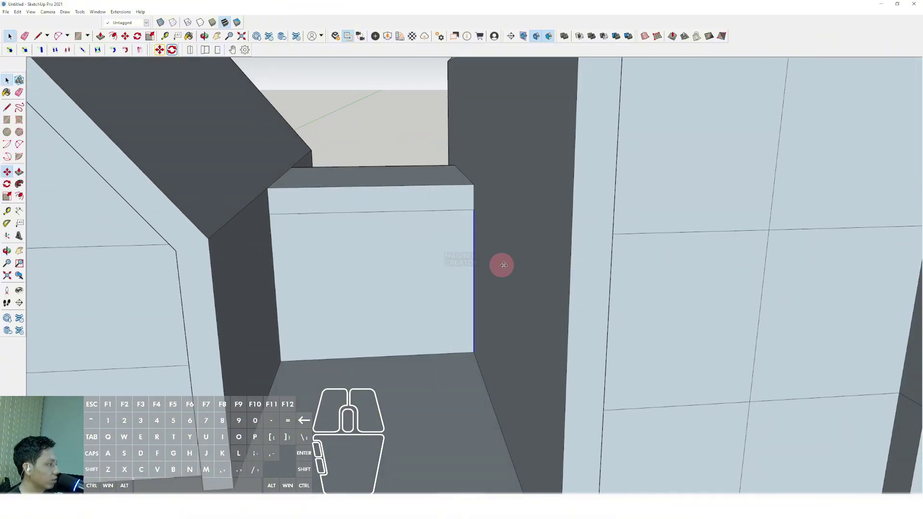
left_click(462, 235)
scroll(458, 234, "up", 2)
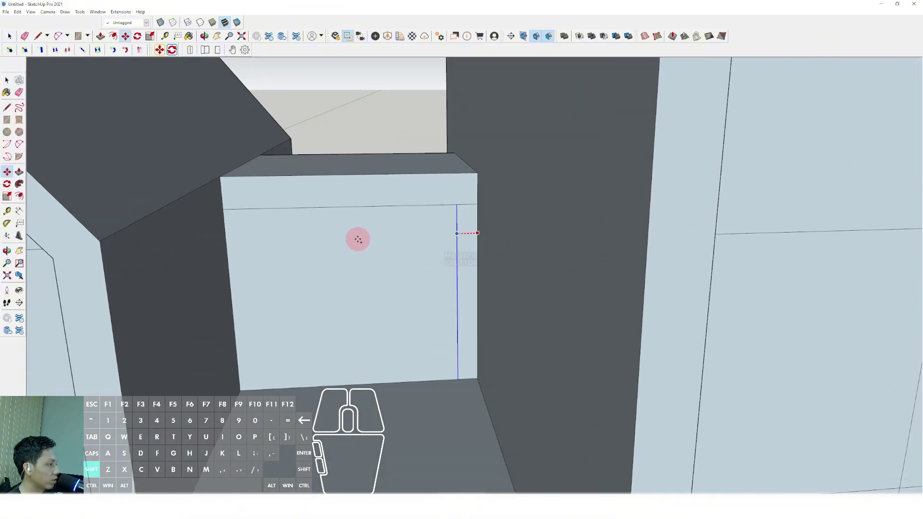
key("shift")
left_click(213, 249)
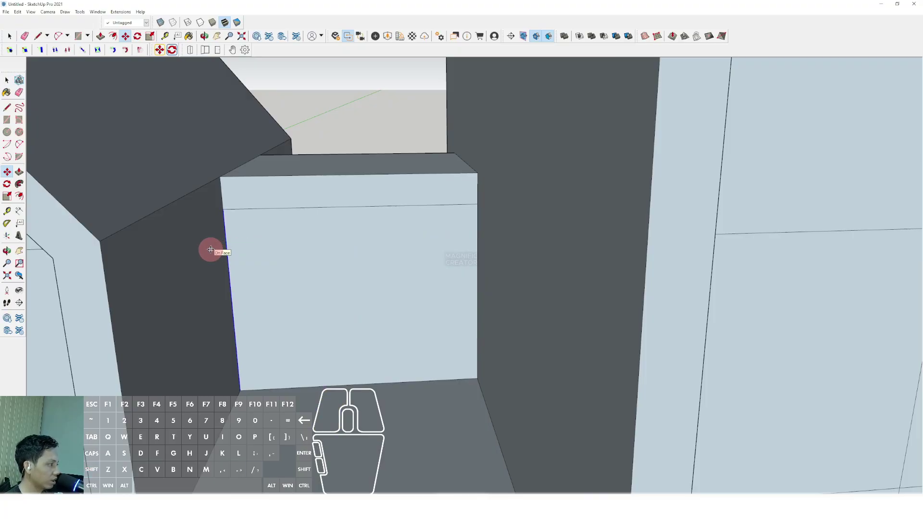
scroll(331, 241, "down", 7)
Step: Draw two overlapping rectangles on the ground in front of the houses and erase the lines inside the overlap to form one stepped shape
middle_click_drag(361, 265, 479, 192)
scroll(478, 195, "up", 3)
middle_click_drag(478, 198, 475, 300, "shift")
middle_click_drag(463, 273, 432, 265)
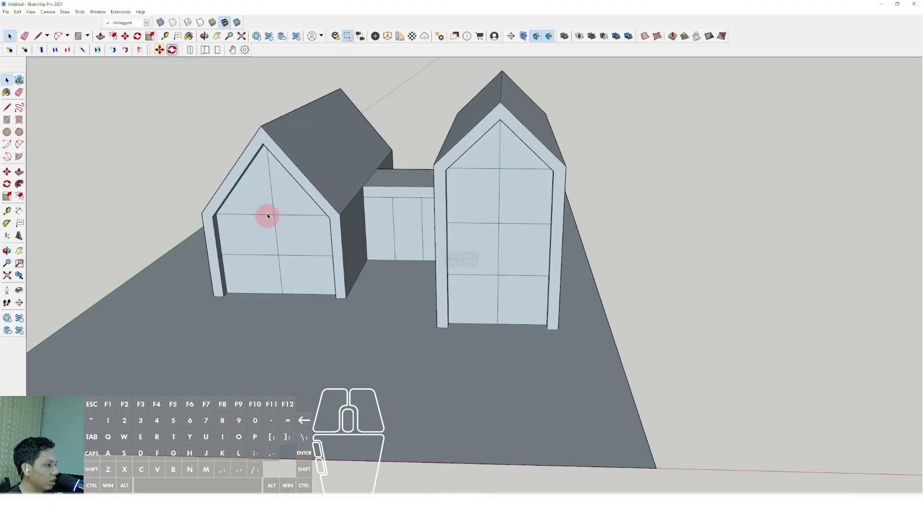
left_click(7, 120)
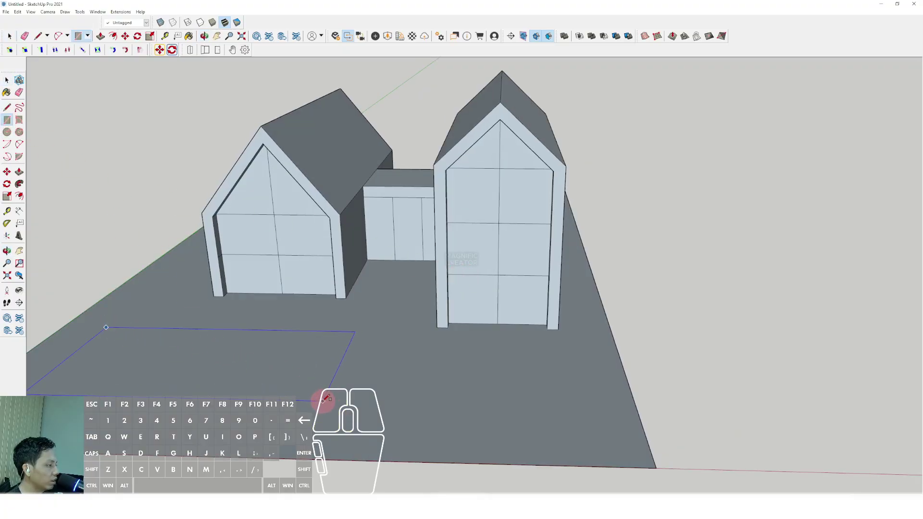
left_click(352, 394)
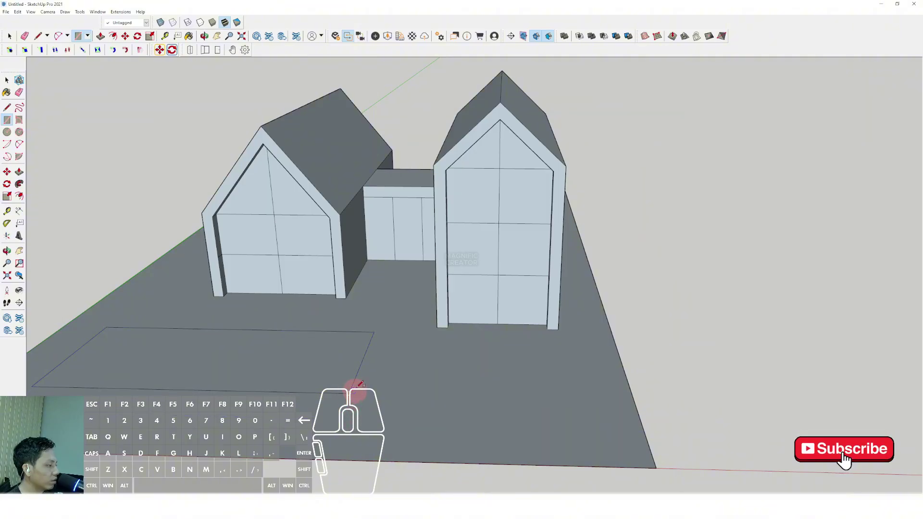
left_click(596, 422)
mouse_move(492, 406)
middle_mouse_down()
mouse_move(495, 367)
mouse_move(464, 385)
mouse_move(515, 344)
middle_mouse_up()
key("e")
Step: Offset the stepped ground shape's outline outward to make a narrow border around it
scroll(528, 363, "up", 5)
key("p")
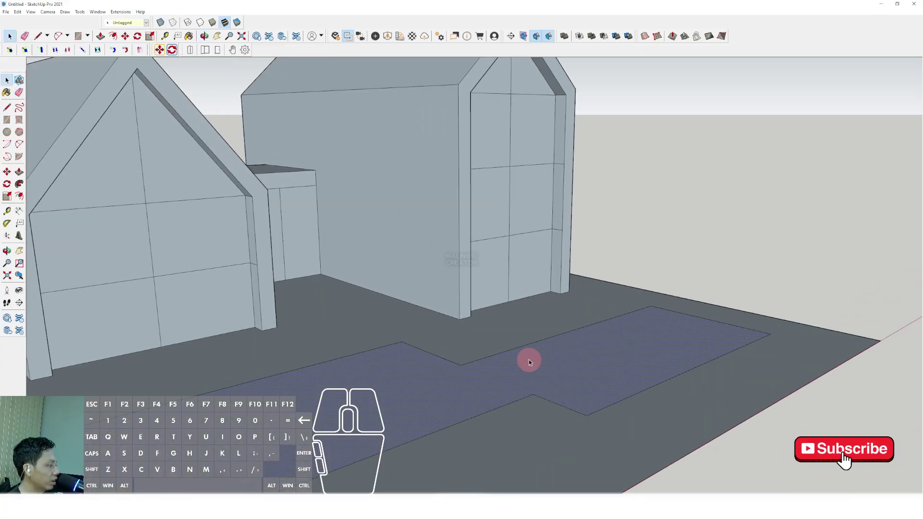
left_click(527, 350)
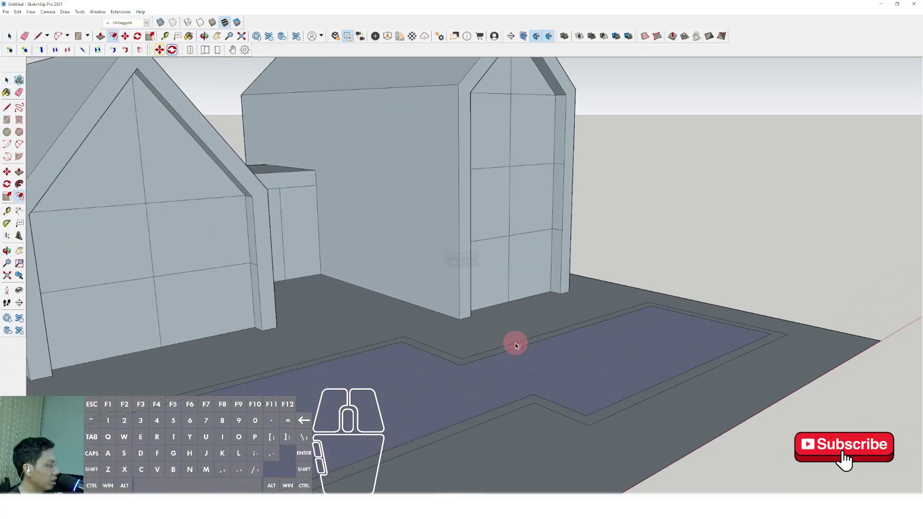
left_click(515, 343)
key("space")
Step: Draw a wavy freehand line on the ground along the low house's outer side, from the plot's back edge toward the front
scroll(517, 343, "down", 3)
middle_click_drag(517, 343, 305, 275, "shift")
scroll(359, 337, "down", 3)
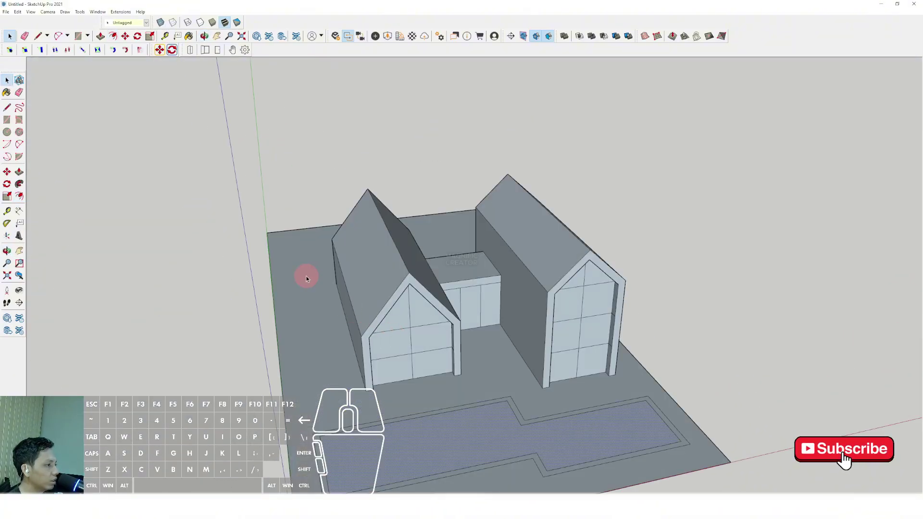
left_click_drag(307, 228, 310, 226)
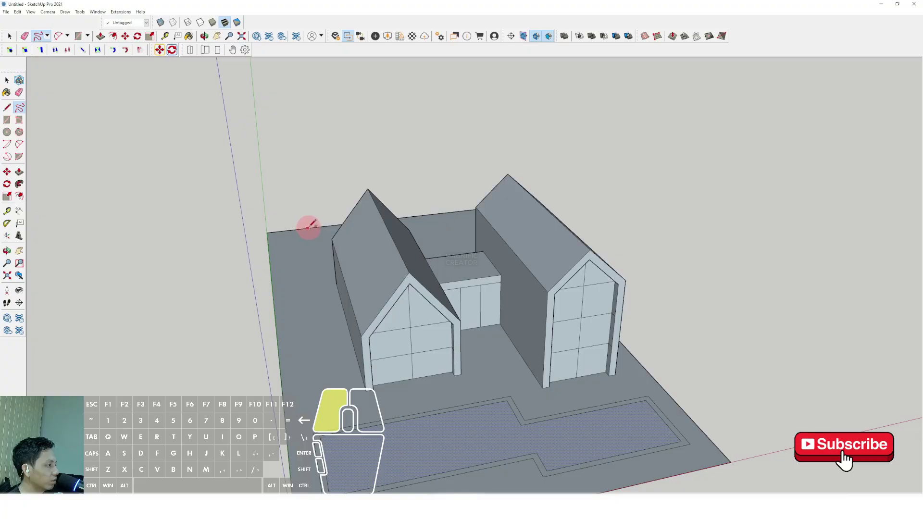
left_click_drag(293, 260, 306, 304)
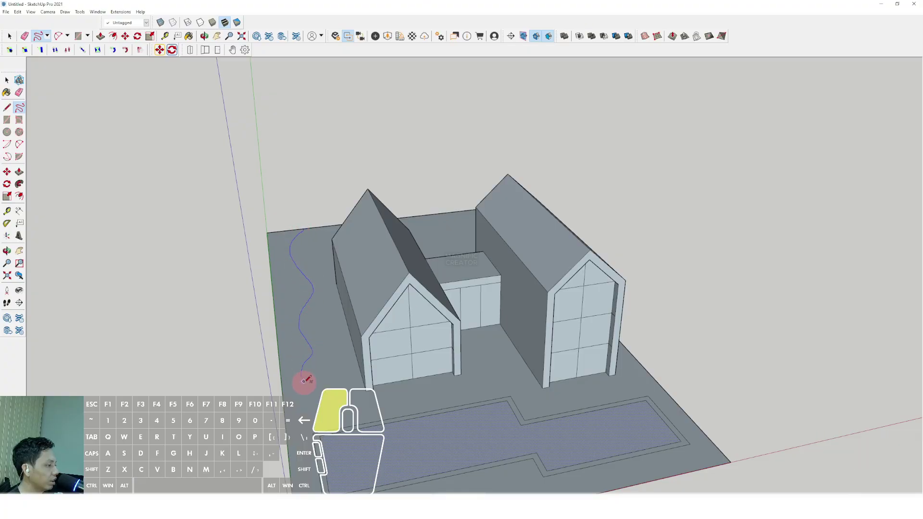
left_click_drag(287, 421, 289, 419)
scroll(491, 371, "up", 2)
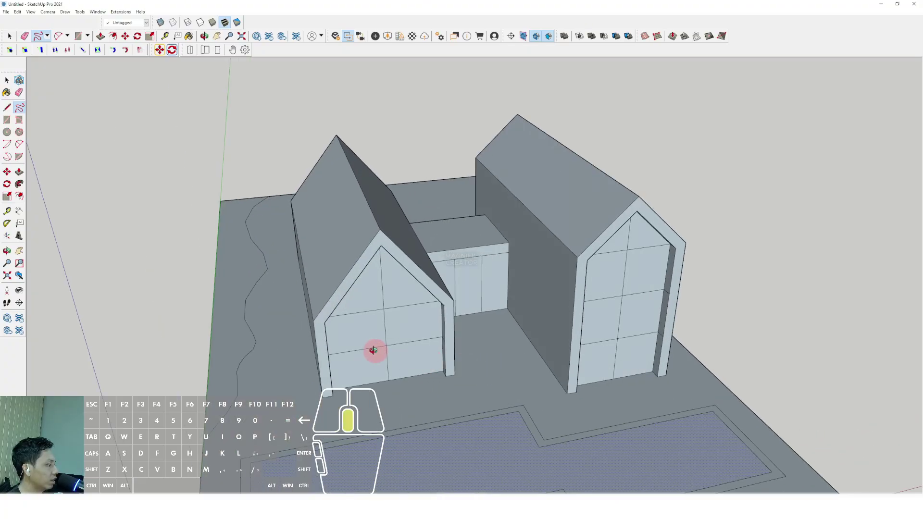
scroll(426, 334, "up", 5)
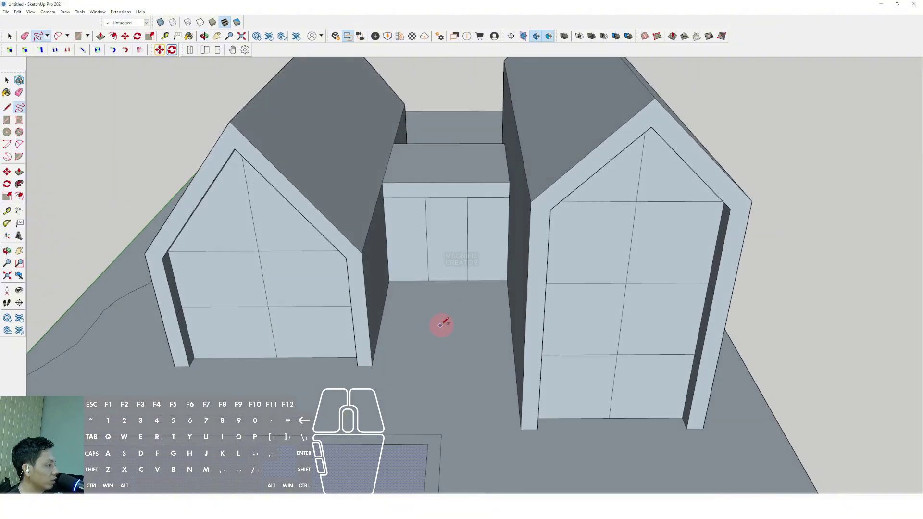
Step: Draw a small closed freehand loop on the ground in front of the connector and a wavy line across the plot's back corner behind the tall house
left_click_drag(439, 325, 433, 332)
scroll(431, 337, "down", 3)
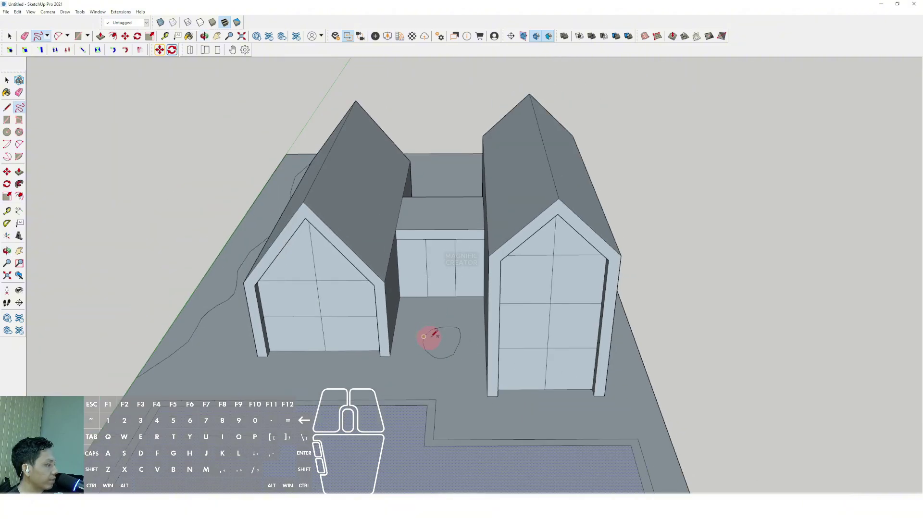
mouse_move(431, 336)
middle_mouse_down()
mouse_move(480, 315)
mouse_move(534, 266)
mouse_move(543, 155)
middle_mouse_up()
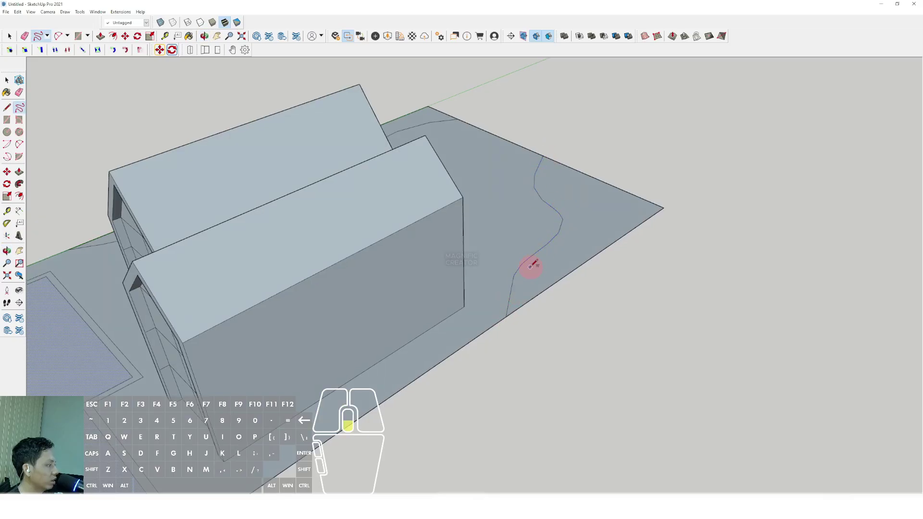
scroll(533, 264, "down", 3)
Step: Draw a freehand curve across the plot's front corner beside the bordered stepped shape, on the low house's side
mouse_move(532, 265)
middle_mouse_down()
mouse_move(309, 377)
mouse_move(571, 295)
mouse_move(447, 354)
mouse_move(286, 374)
mouse_move(217, 324)
middle_mouse_up()
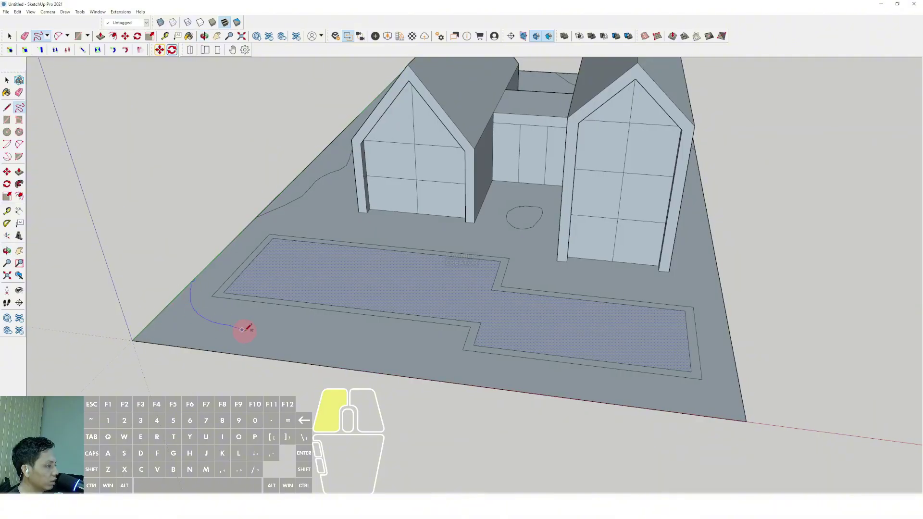
scroll(540, 331, "down", 5)
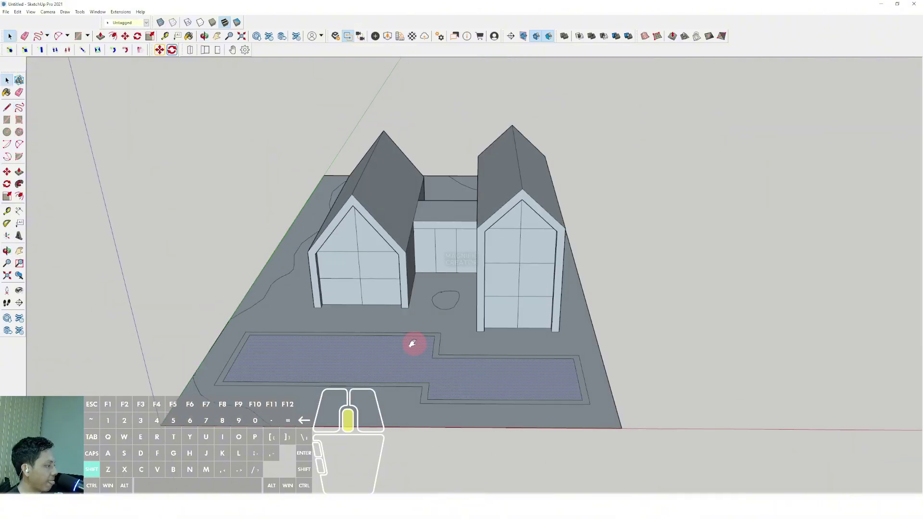
key("space")
Step: Paint all front panels of the tall house with Translucent Glass Blue from the Glass and Mirrors materials
scroll(452, 277, "up", 2)
key("b")
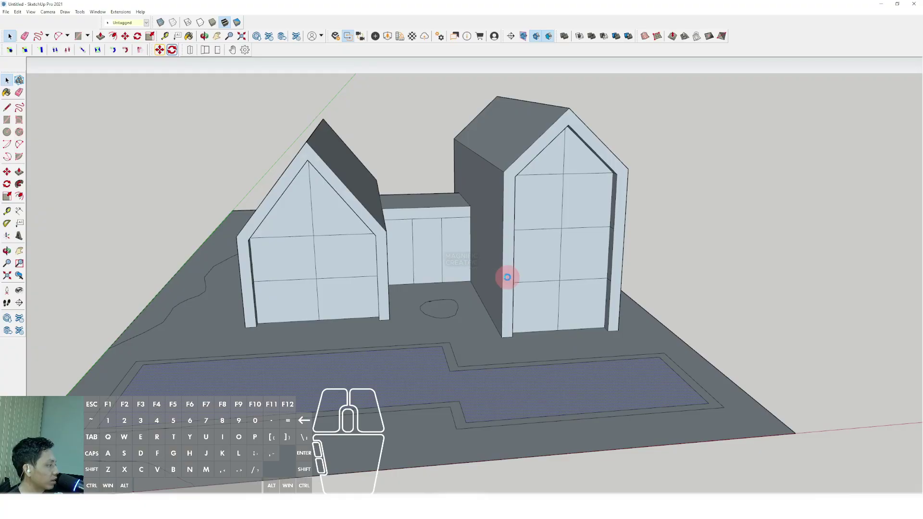
left_click(903, 191)
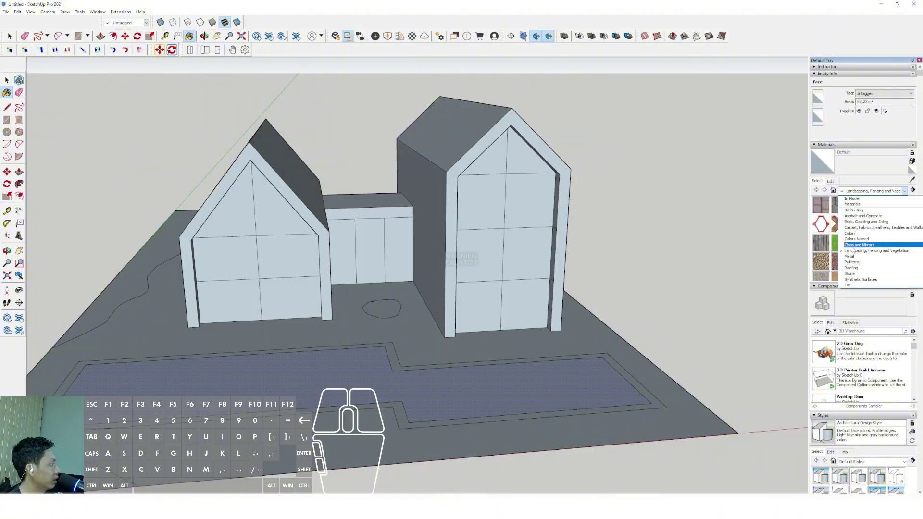
left_click(849, 244)
left_click(880, 207)
left_click(489, 187)
left_click(498, 158)
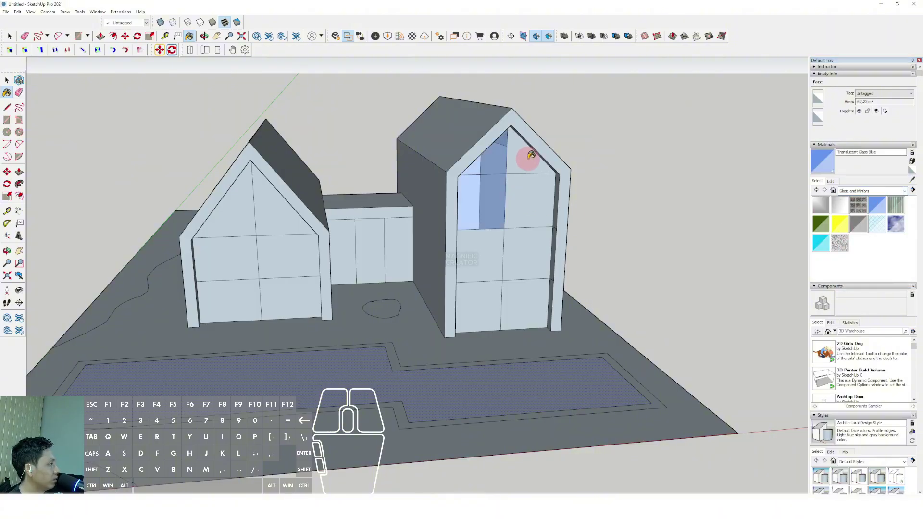
left_click(530, 154)
left_click(529, 202)
left_click(518, 277)
left_click(511, 296)
left_click(494, 305)
Step: Paint all front panels of the low house with Translucent Glass Blue
left_click(270, 294)
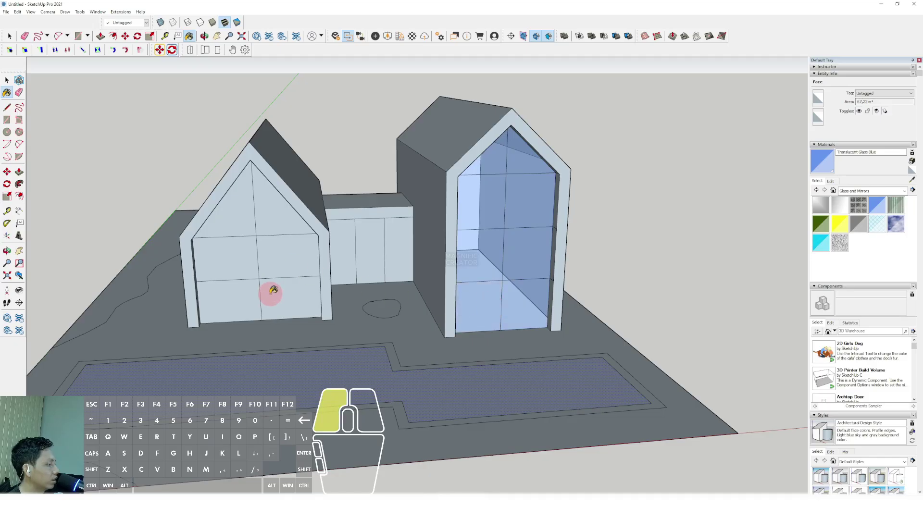
left_click(243, 299)
left_click(239, 264)
left_click(283, 253)
left_click(271, 225)
left_click(245, 222)
Step: Paint the tall house's courtyard-side wall and roof slope with the Roofing Metal Standing Seam Red material
scroll(351, 255, "down", 2)
middle_click_drag(382, 269, 439, 233)
left_click(903, 192)
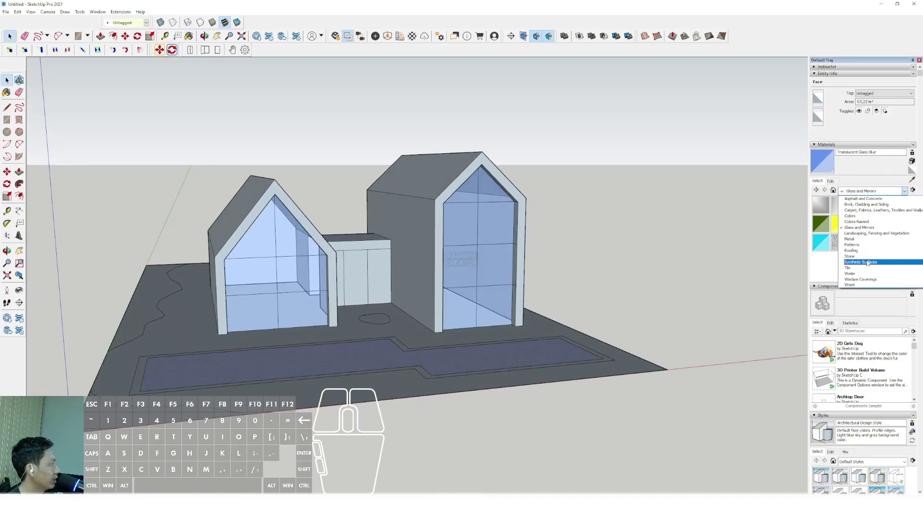
left_click(851, 251)
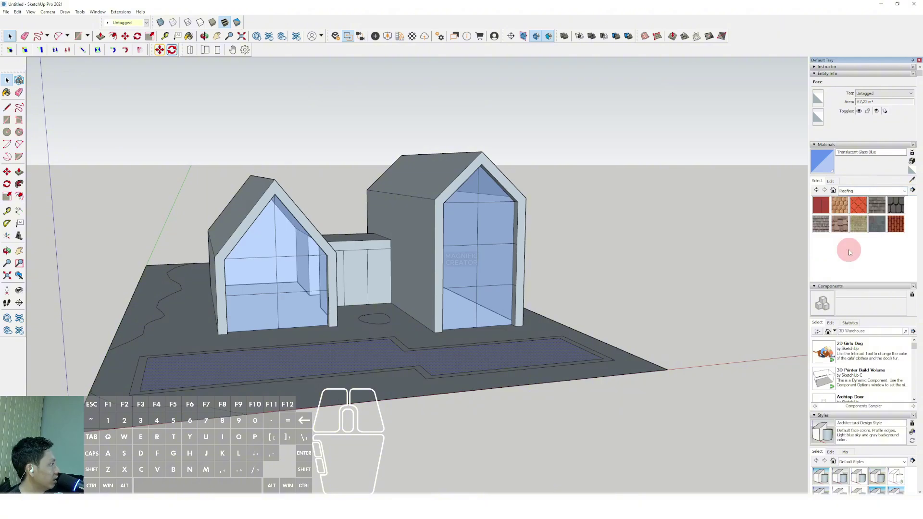
left_click(823, 208)
mouse_move(384, 211)
middle_mouse_down()
mouse_move(408, 202)
mouse_move(418, 222)
middle_mouse_up()
left_click(418, 223)
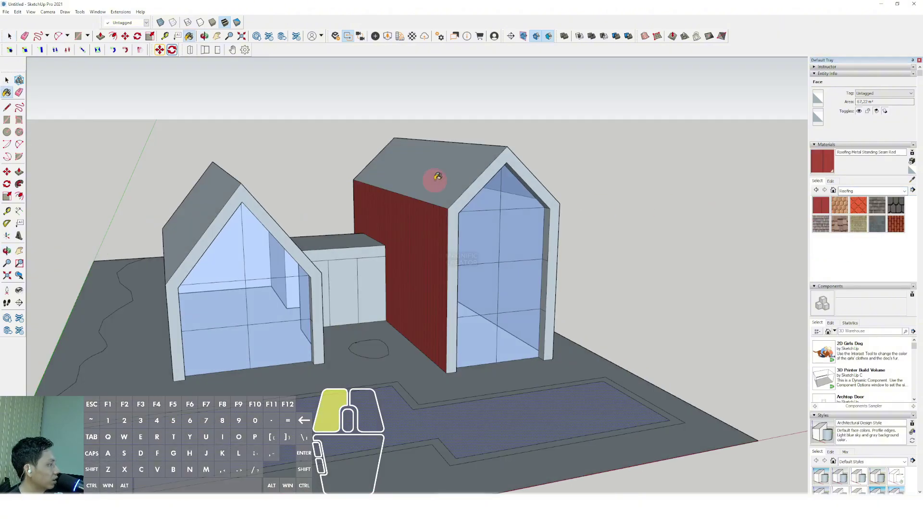
left_click(437, 177)
Step: Apply the red standing seam roofing to the remaining roof slopes and side walls of both houses
mouse_move(438, 177)
middle_mouse_down()
mouse_move(379, 204)
mouse_move(515, 208)
middle_mouse_up()
left_click(515, 208)
mouse_move(484, 245)
middle_mouse_down()
mouse_move(553, 250)
mouse_move(398, 202)
middle_mouse_up()
left_click(397, 202)
middle_click_drag(298, 278, 377, 231)
left_click(329, 250)
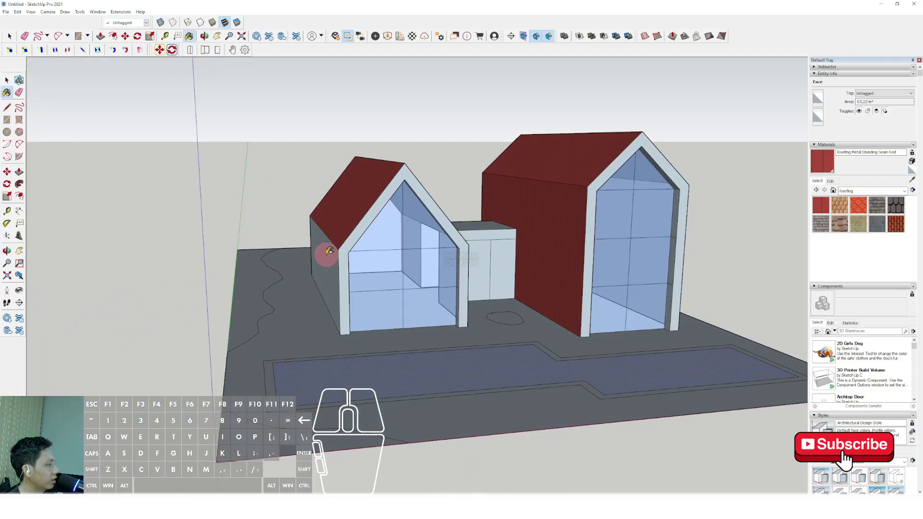
key("space")
Step: Recolour the red standing seam roofing material to dark grey
middle_click_drag(329, 250, 673, 231)
left_click(831, 181)
left_click(830, 222)
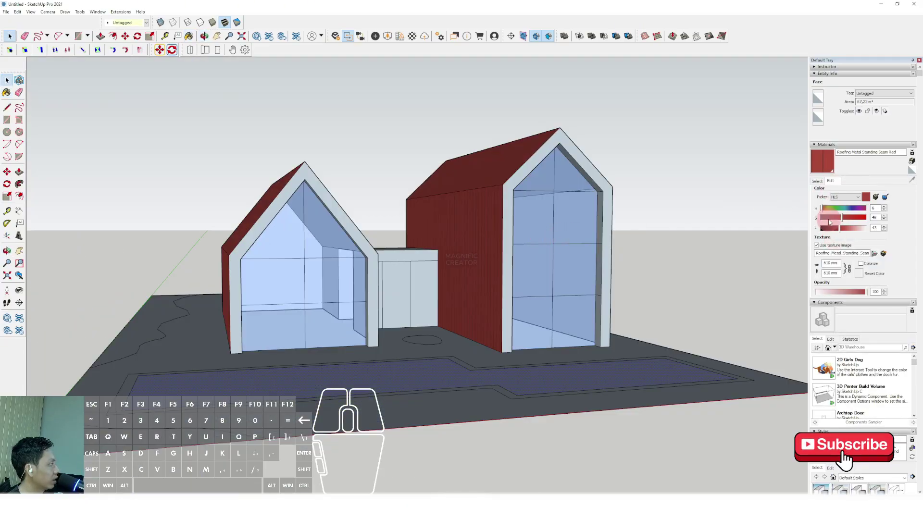
mouse_move(830, 222)
left_mouse_down()
mouse_move(818, 222)
mouse_move(839, 229)
left_mouse_up()
left_click(818, 181)
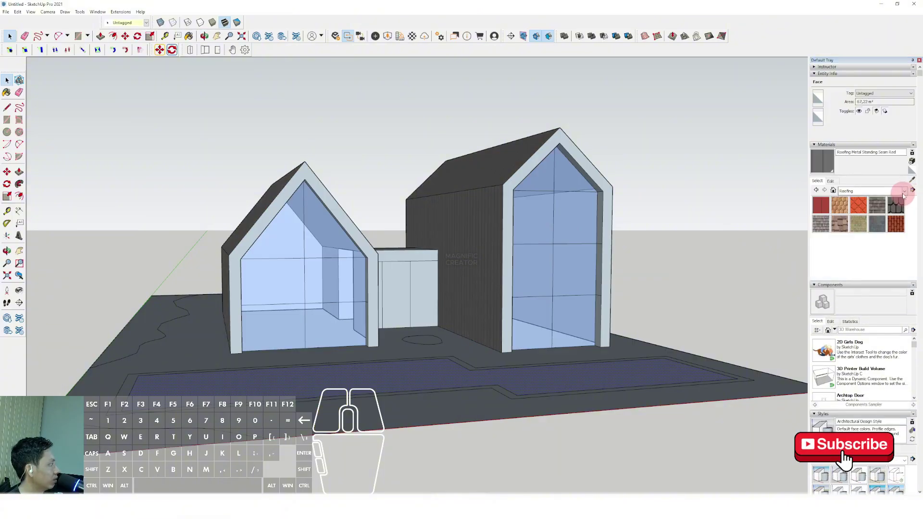
left_click(904, 191)
left_click(852, 234)
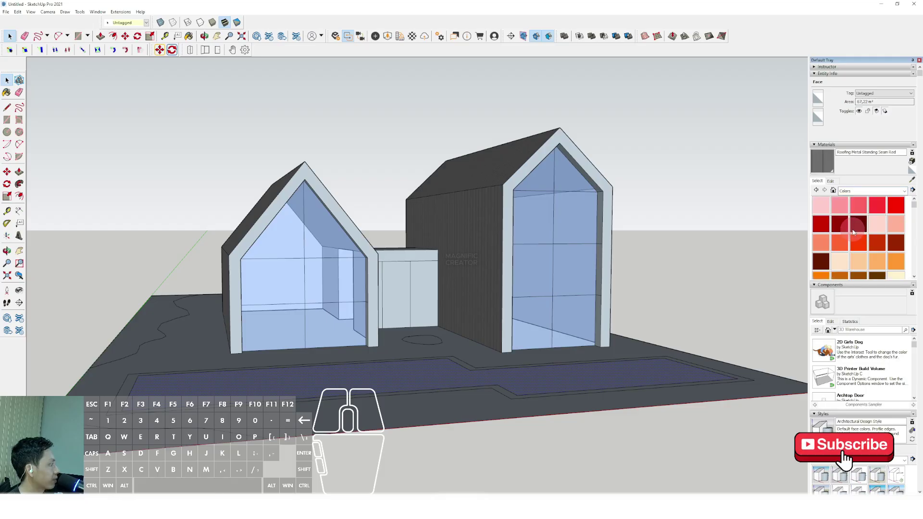
scroll(854, 234, "down", 10)
left_click(904, 192)
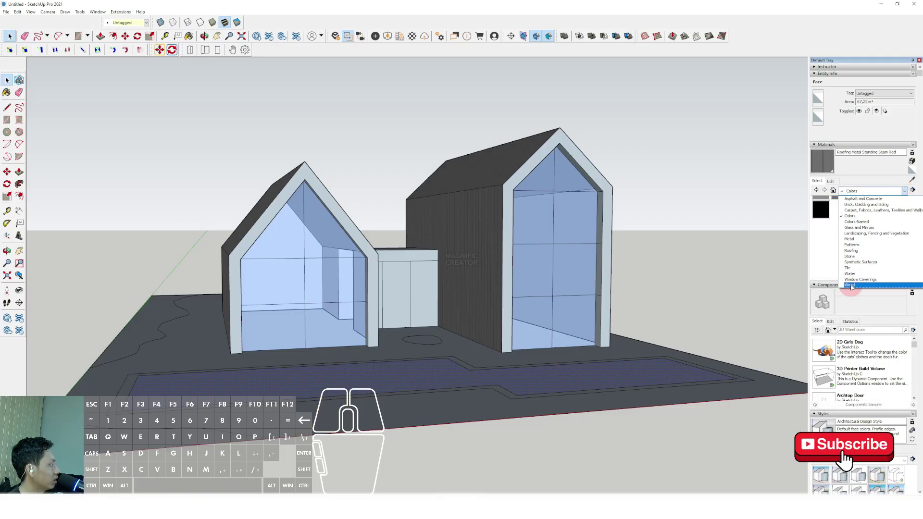
left_click(826, 255)
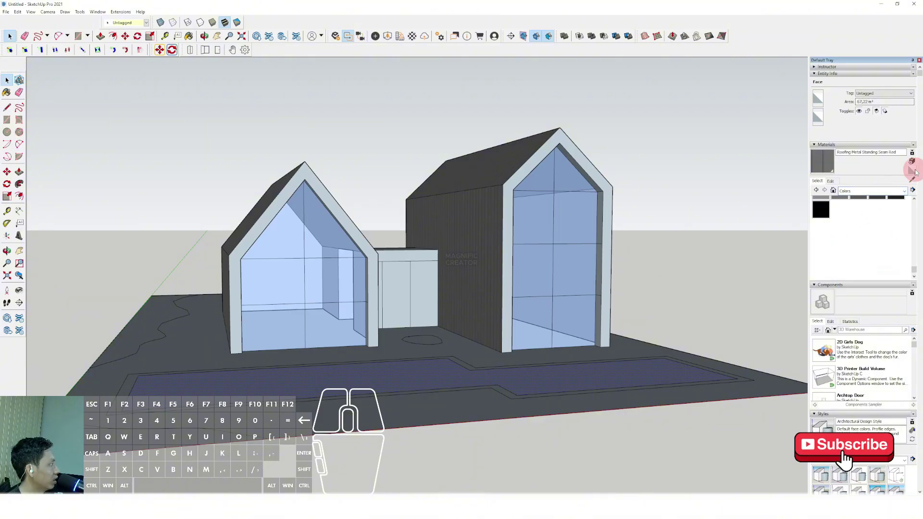
Step: Create a new material textured with the pine light wood fine texture image from the Textures > Wood folder
left_click(913, 163)
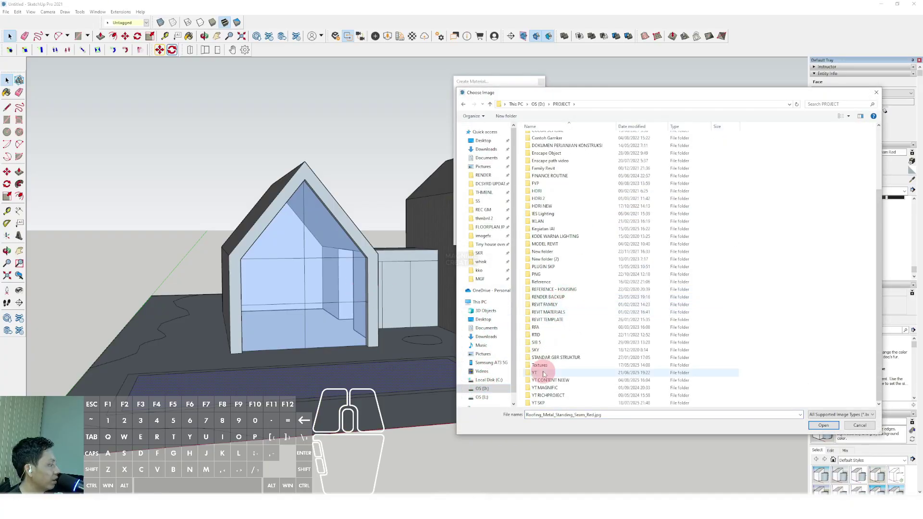
double_click(538, 367)
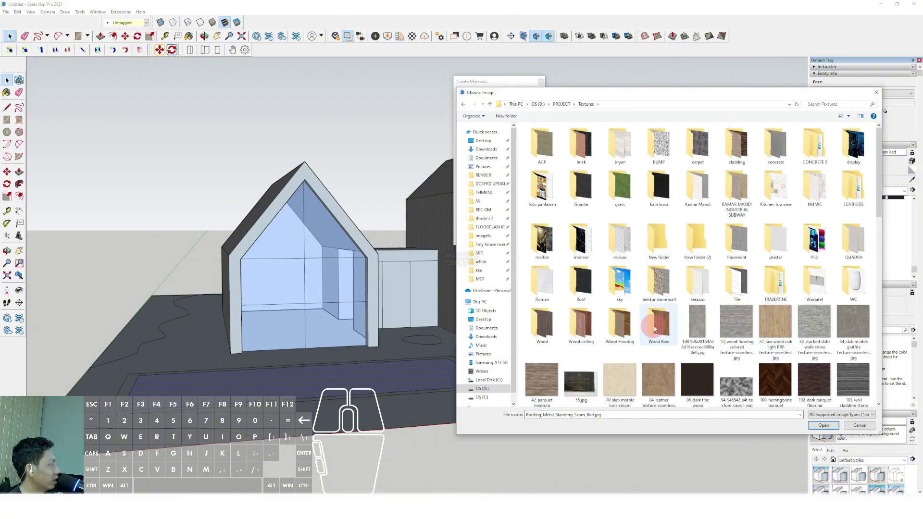
double_click(542, 326)
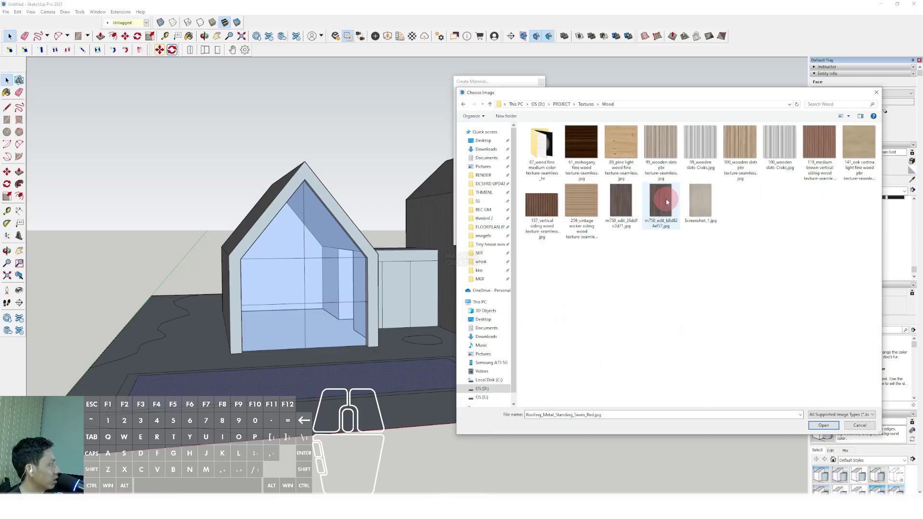
double_click(620, 138)
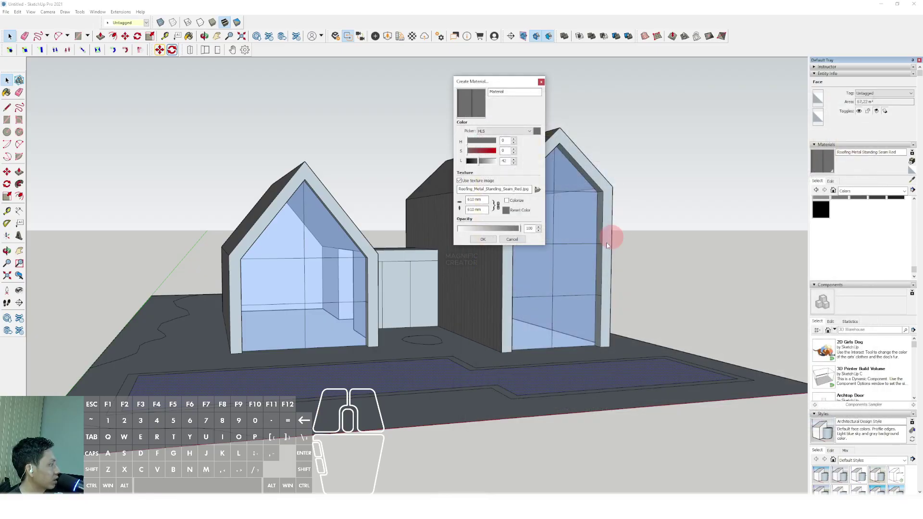
left_click(484, 240)
Step: Paint the tall house's gabled front frame with the new pine wood material
left_click(821, 166)
middle_click_drag(535, 181, 515, 181)
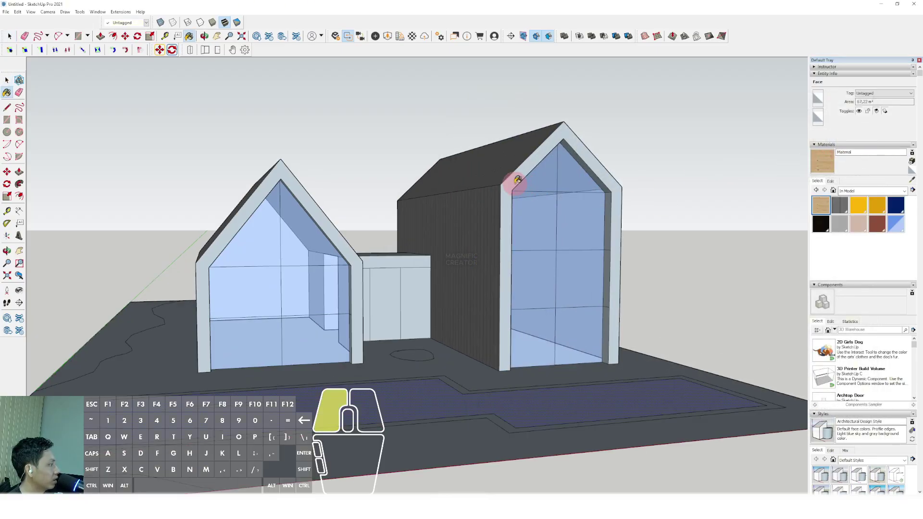
left_click(515, 181)
Step: Rotate the wood texture on the tall house's front frame by 90 degrees so the grain runs vertically
middle_click_drag(354, 282, 614, 230)
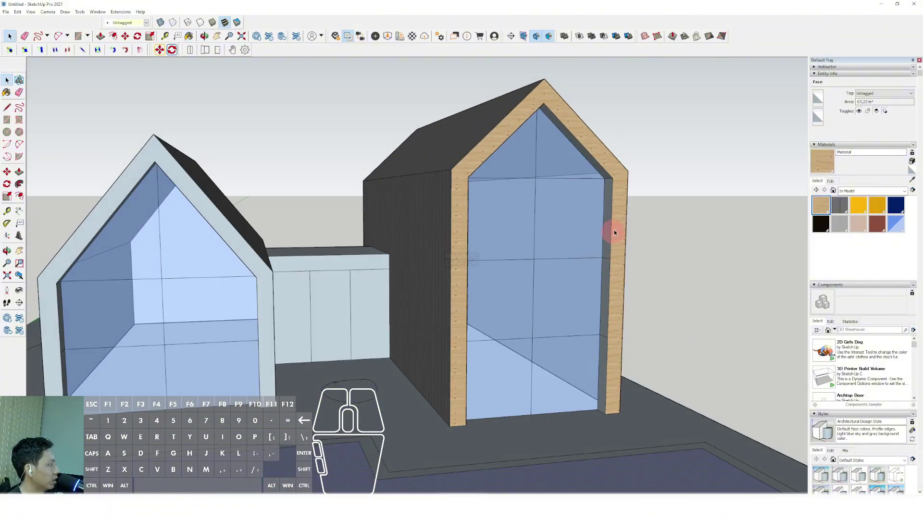
key("space")
right_click(620, 224)
mouse_move(642, 317)
left_click(705, 315)
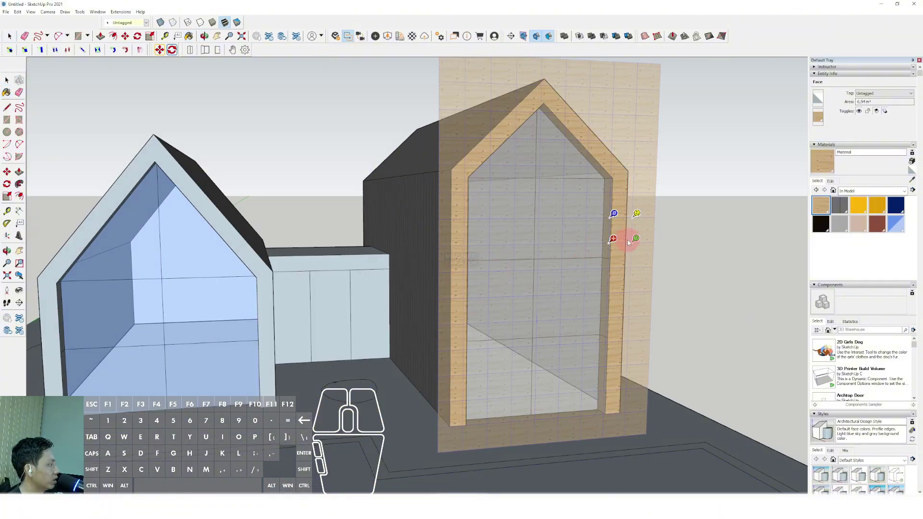
left_click_drag(617, 192, 614, 213)
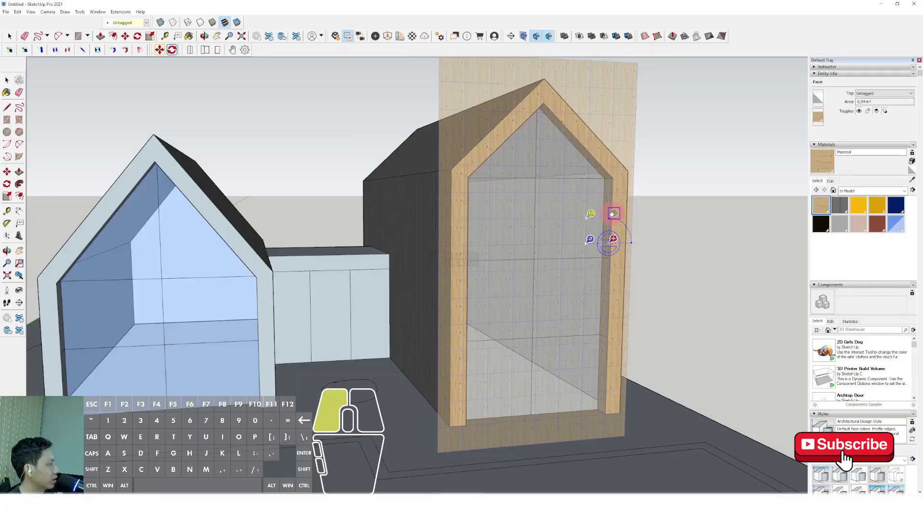
key("Return")
Step: Sample the rotated wood from the tall house's frame and apply it to the low house's frame and the connector's upper band
scroll(621, 212, "down", 2)
left_click(912, 181)
left_click(618, 211)
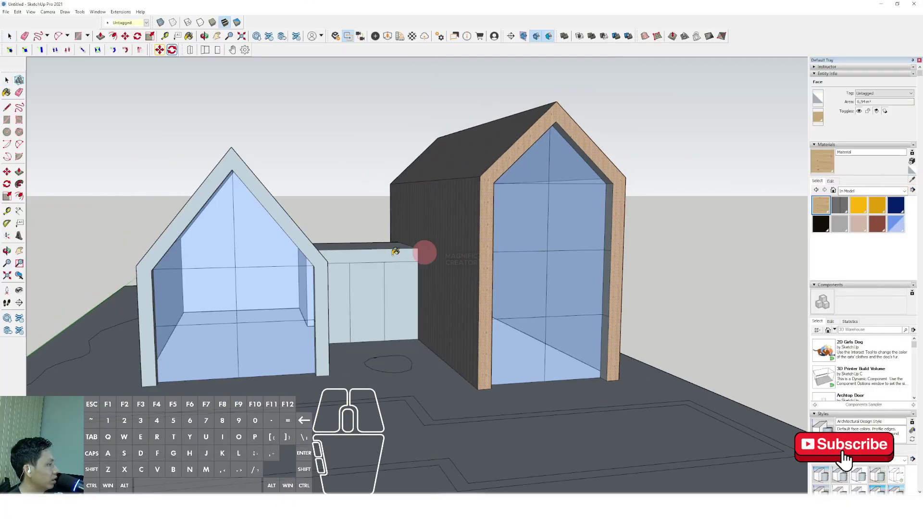
scroll(298, 254, "up", 3)
left_click(303, 230)
scroll(311, 238, "down", 2)
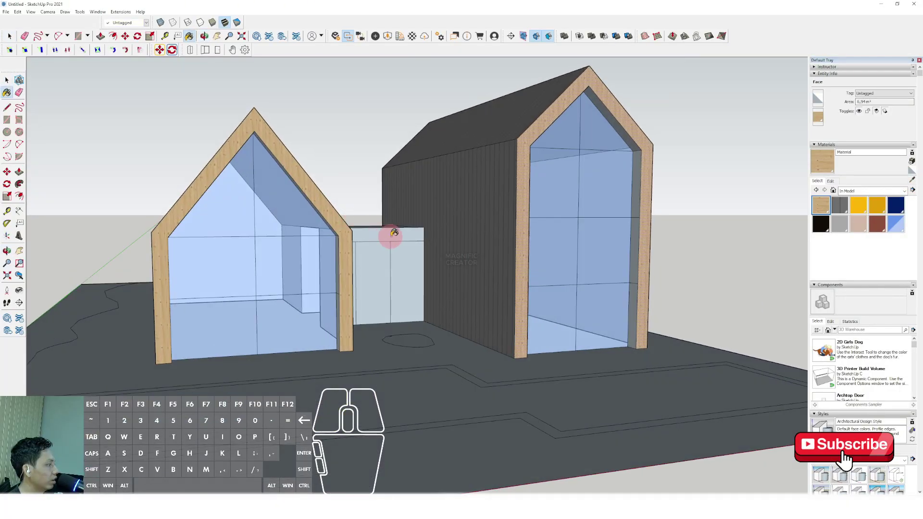
scroll(354, 244, "up", 5)
left_click(355, 234)
scroll(359, 237, "down", 3)
Step: Rotate the wood texture on the connector's upper band by 90 degrees so the grain runs horizontally
middle_click_drag(373, 252, 380, 235)
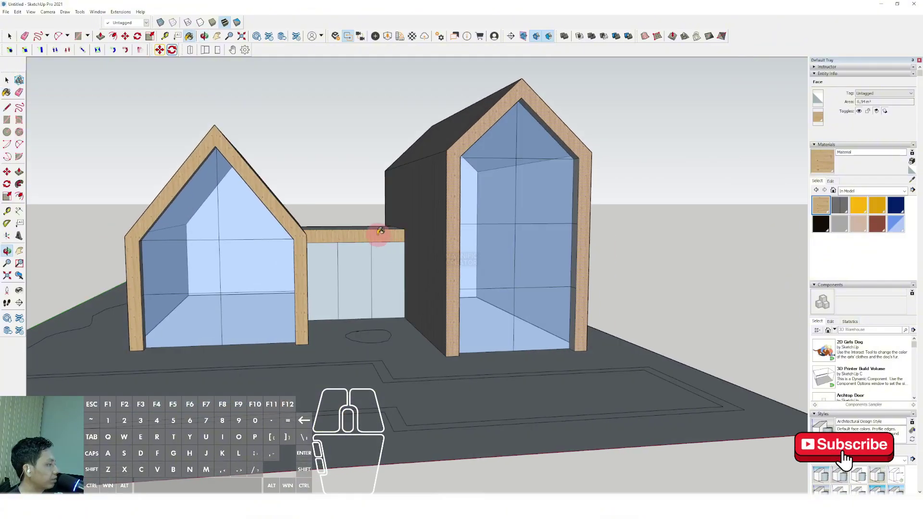
scroll(379, 236, "up", 2)
key("space")
right_click(359, 234)
mouse_move(385, 328)
left_click(445, 327)
scroll(370, 237, "up", 5)
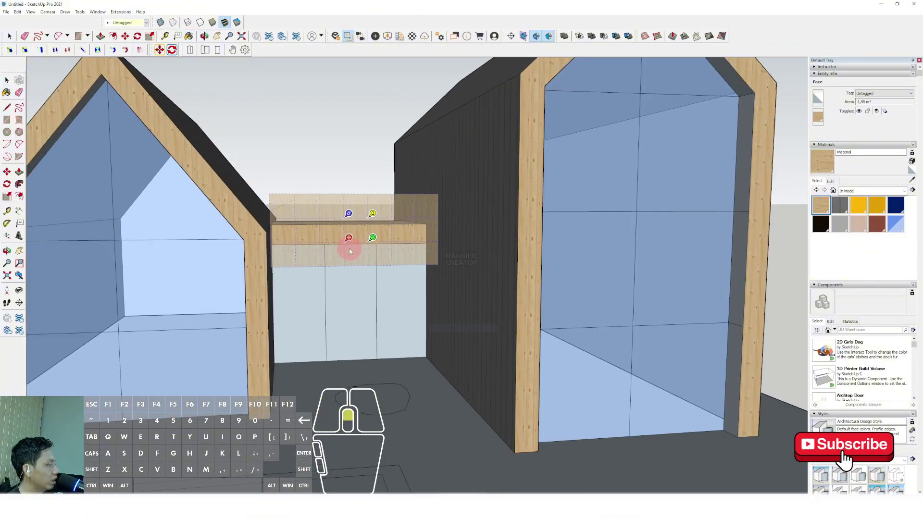
left_click_drag(377, 237, 347, 191)
key("space")
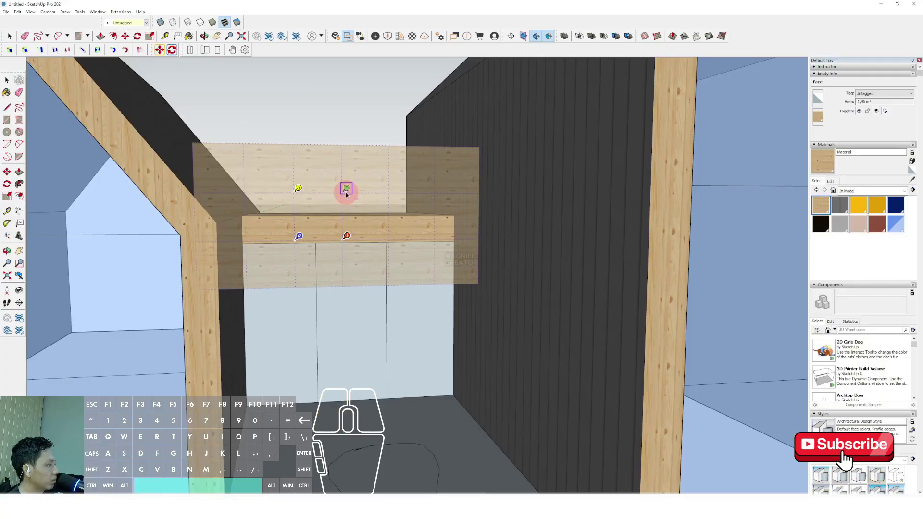
Step: Sample the tall house's blue glass and apply it to the connector's three front panels
scroll(356, 237, "down", 6)
scroll(562, 233, "up", 2)
left_click(508, 226)
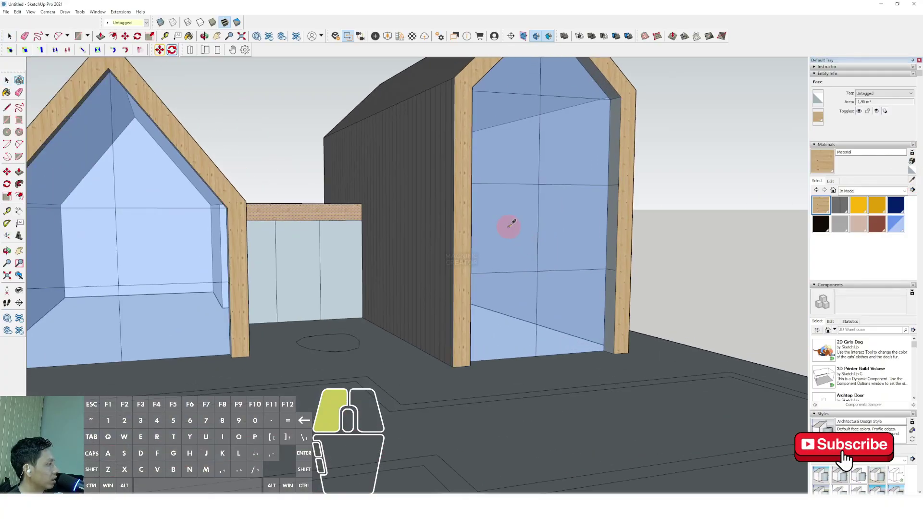
left_click(329, 256)
left_click(295, 258)
left_click(266, 256)
key("space")
Step: Paint the connector's flat roof with Grass Light Green from the Landscaping, Fencing and Vegetation materials
scroll(405, 254, "down", 3)
middle_click_drag(405, 255, 477, 294)
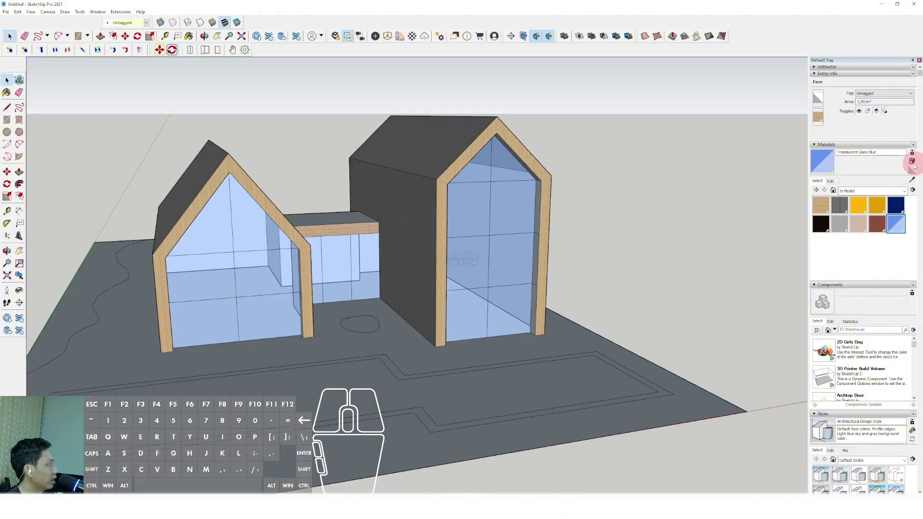
left_click(905, 191)
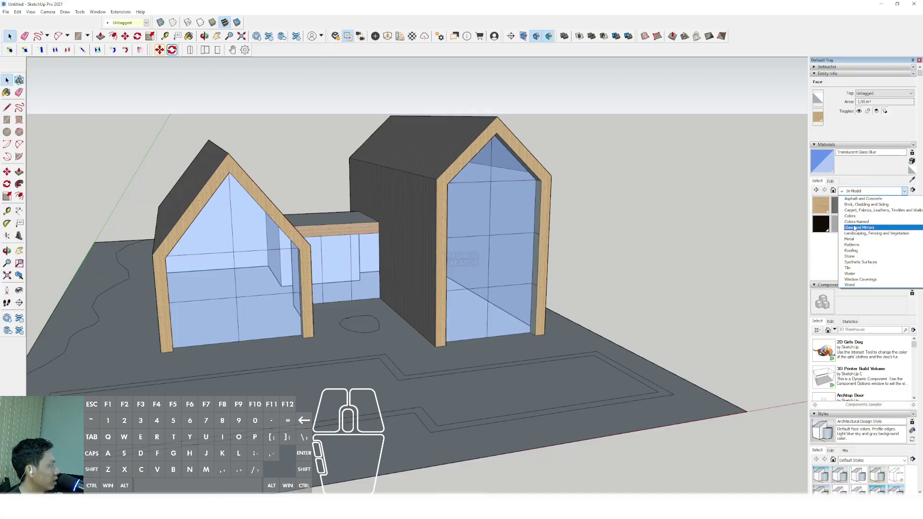
left_click(858, 233)
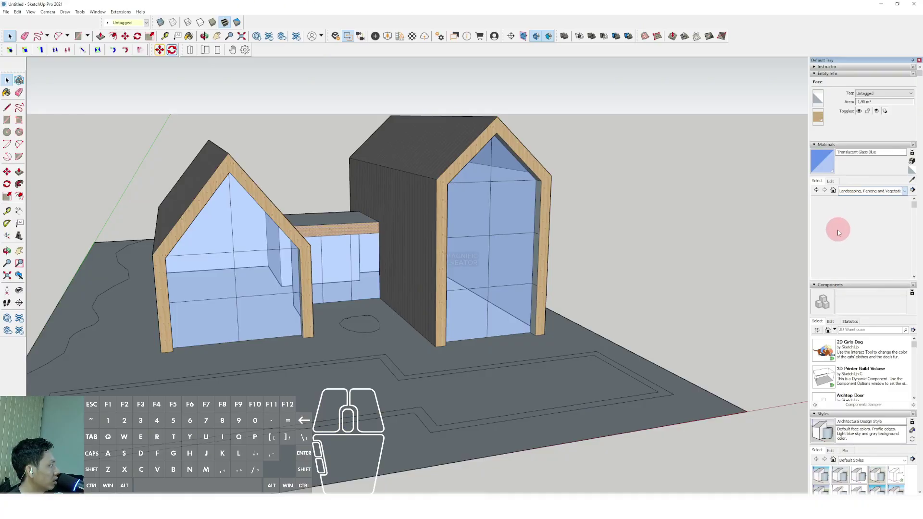
mouse_move(459, 247)
middle_mouse_down()
mouse_move(338, 234)
mouse_move(370, 265)
mouse_move(375, 196)
mouse_move(340, 258)
mouse_move(269, 264)
mouse_move(331, 261)
mouse_move(422, 239)
middle_mouse_up()
left_click(332, 209)
scroll(374, 258, "up", 6)
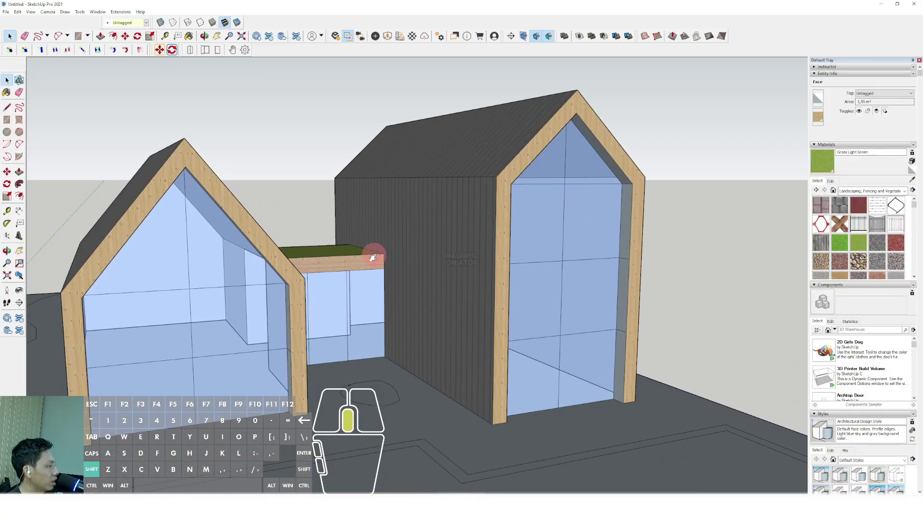
Step: Sample Translucent Glass Blue from the existing glazing and apply it to the tall house's narrow side window above the connector
left_click(344, 186)
key("space")
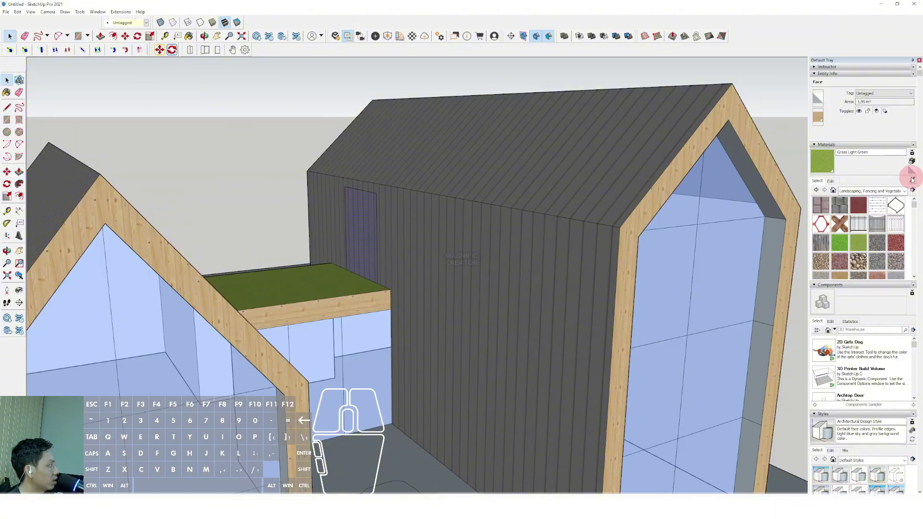
left_click(375, 227)
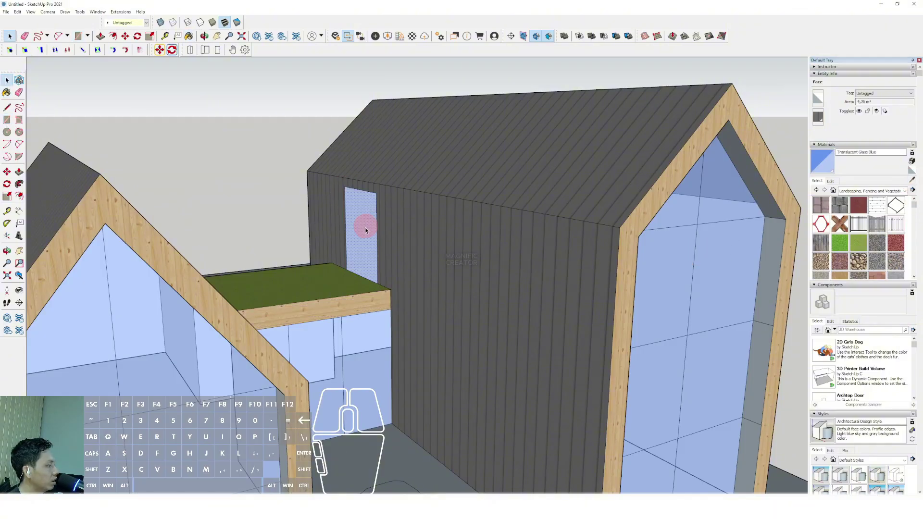
mouse_move(376, 227)
middle_mouse_down()
mouse_move(313, 243)
mouse_move(457, 229)
mouse_move(592, 306)
mouse_move(362, 225)
mouse_move(414, 223)
mouse_move(371, 257)
middle_mouse_up()
scroll(415, 222, "down", 2)
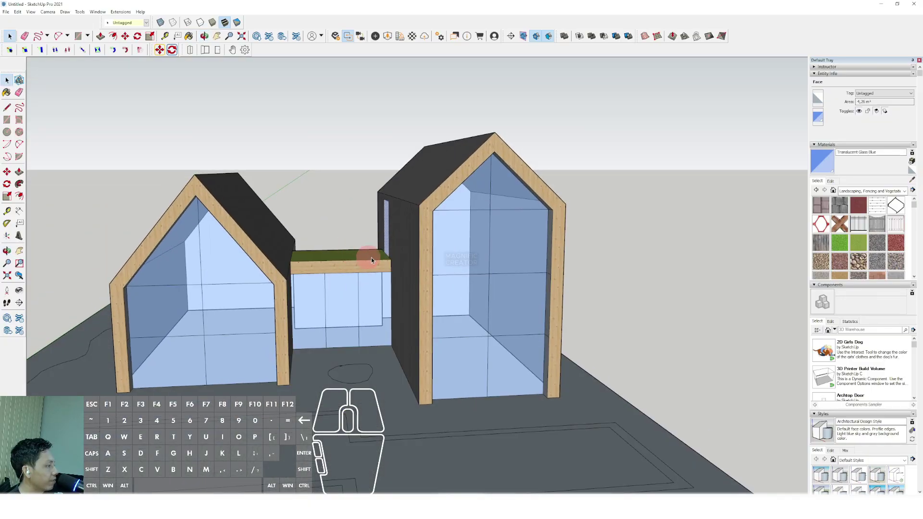
Step: Paint the curved lawn areas and the small oval patch on the site with Grass Light Green
scroll(416, 241, "down", 3)
left_click(911, 190)
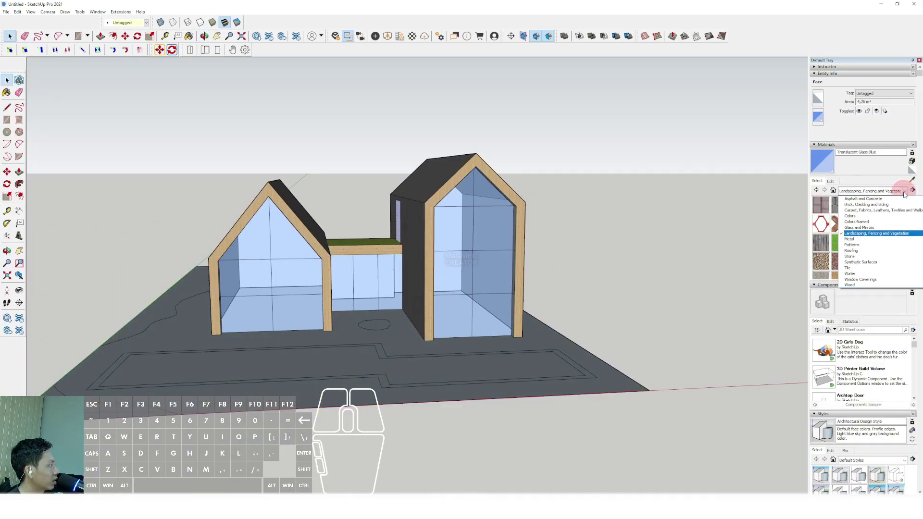
left_click(891, 238)
left_click(859, 243)
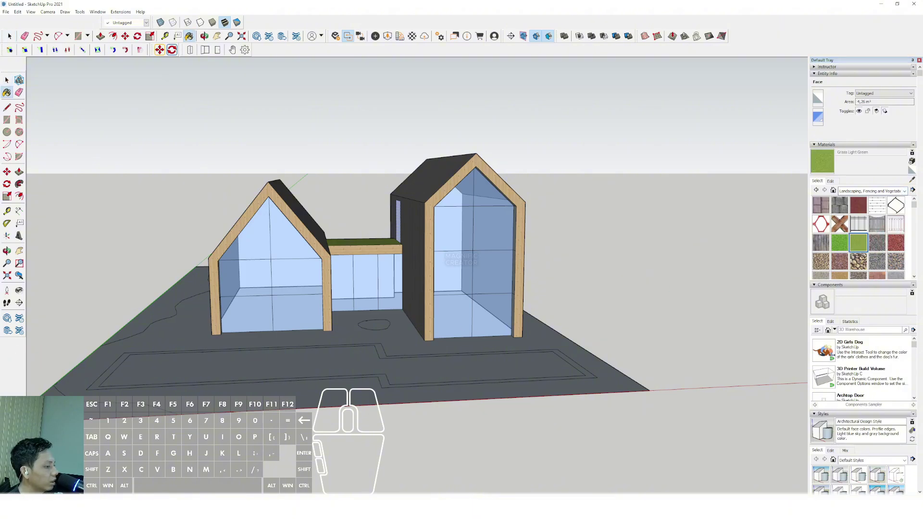
left_click(132, 326)
middle_click_drag(336, 309, 354, 347)
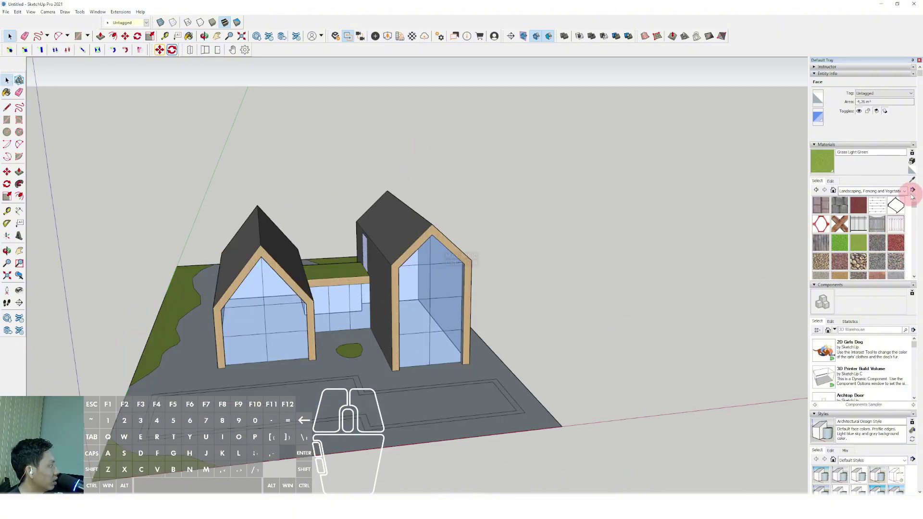
Step: Paint the stepped pool surface in front of the houses with Water Light Blue from the Water materials
left_click(905, 191)
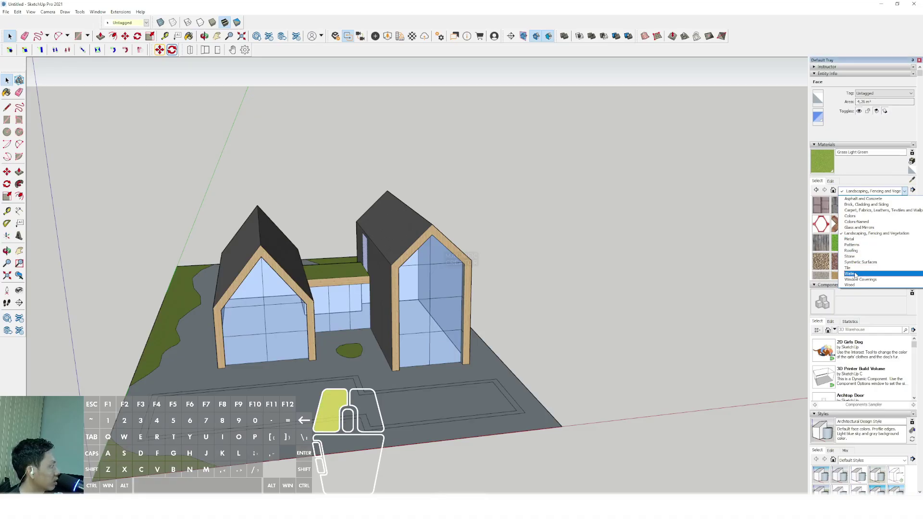
left_click(854, 274)
scroll(295, 387, "up", 4)
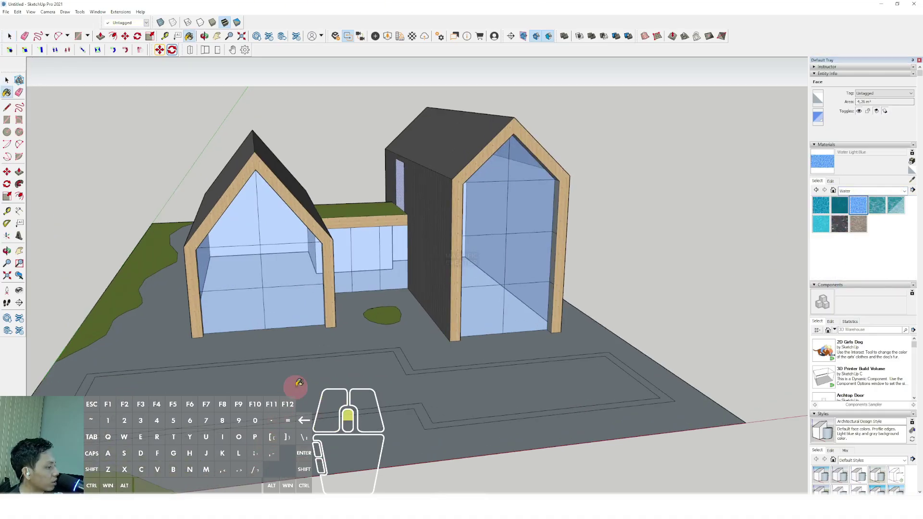
left_click(295, 387)
middle_click_drag(420, 394, 532, 347)
scroll(532, 346, "up", 3)
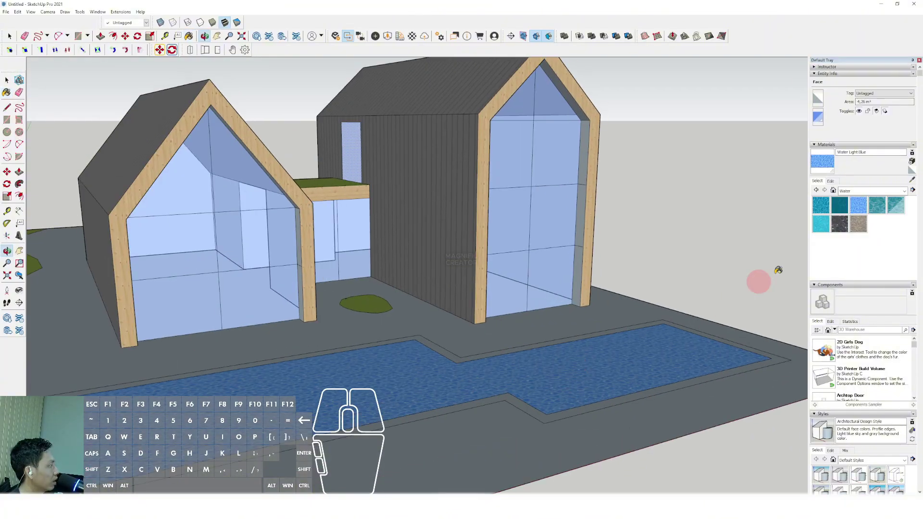
Step: Paint the narrow border around the pool with Blacktop Old 01 from the Asphalt and Concrete materials
left_click(905, 191)
left_click(863, 216)
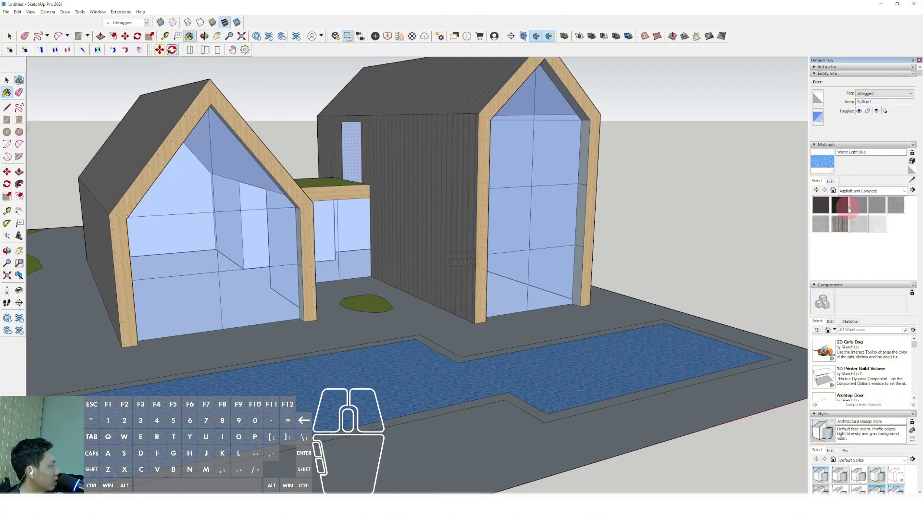
scroll(670, 373, "up", 3)
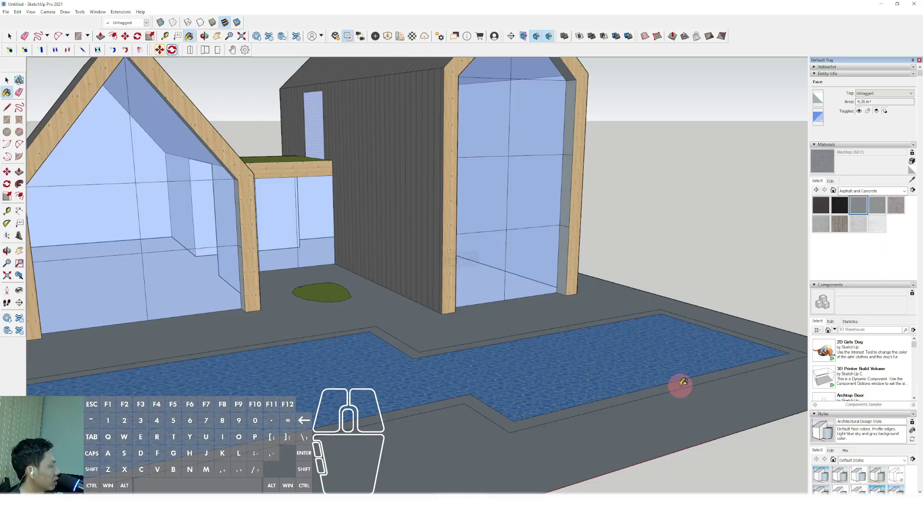
Step: Paint the ground around the houses and pool with Pavers Flagstone Gray from the Landscaping, Fencing and Vegetation materials
left_click(904, 191)
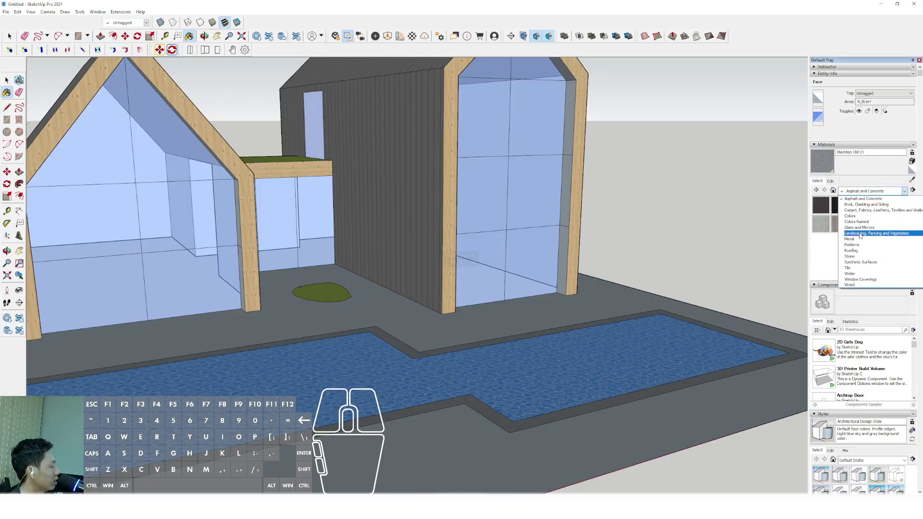
left_click(861, 234)
scroll(865, 256, "down", 2)
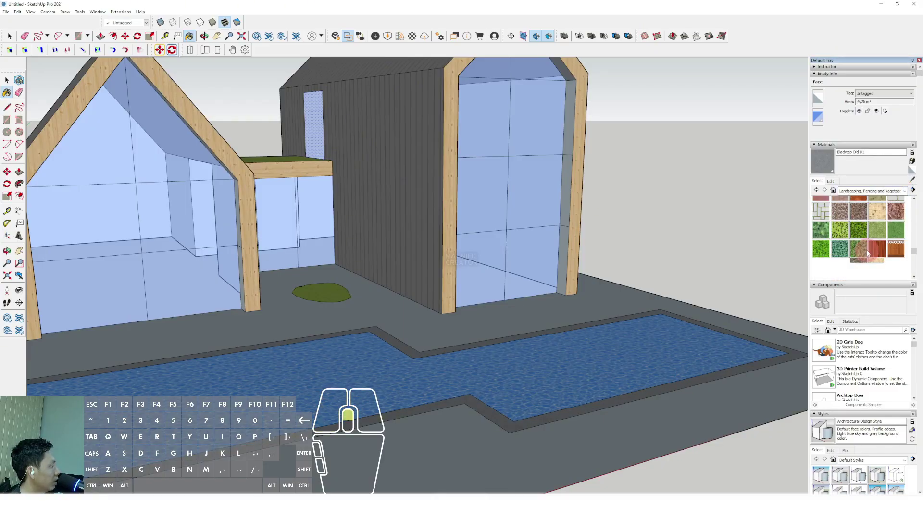
scroll(866, 248, "up", 2)
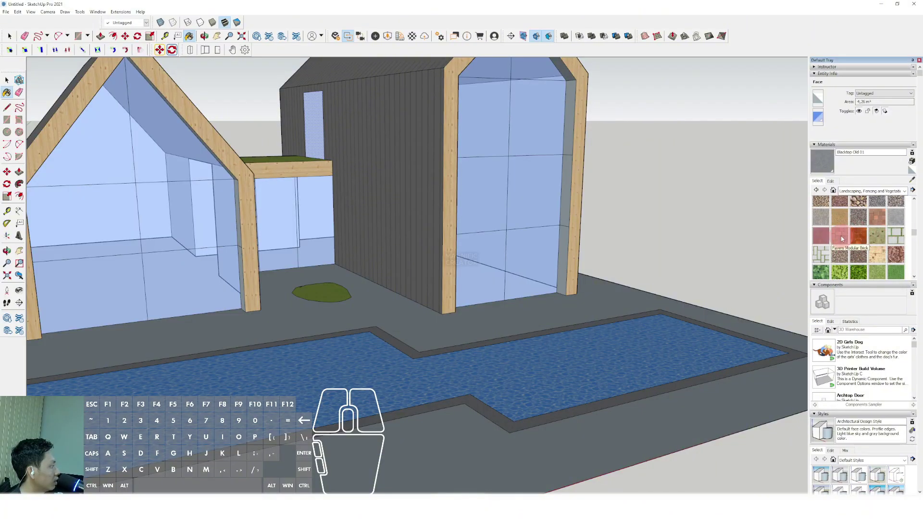
left_click(895, 221)
scroll(583, 305, "down", 4)
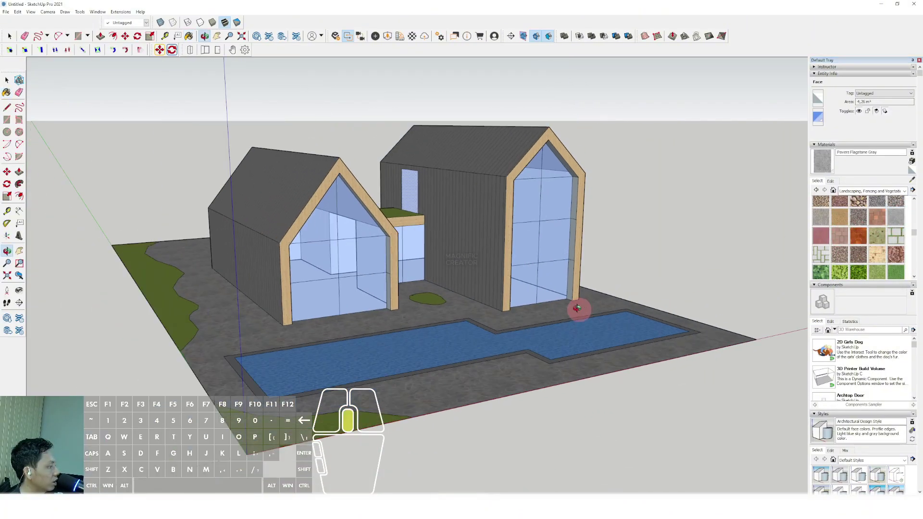
Step: Select the entire house and site model and make it a single group
middle_click_drag(579, 309, 473, 277)
scroll(484, 278, "down", 5)
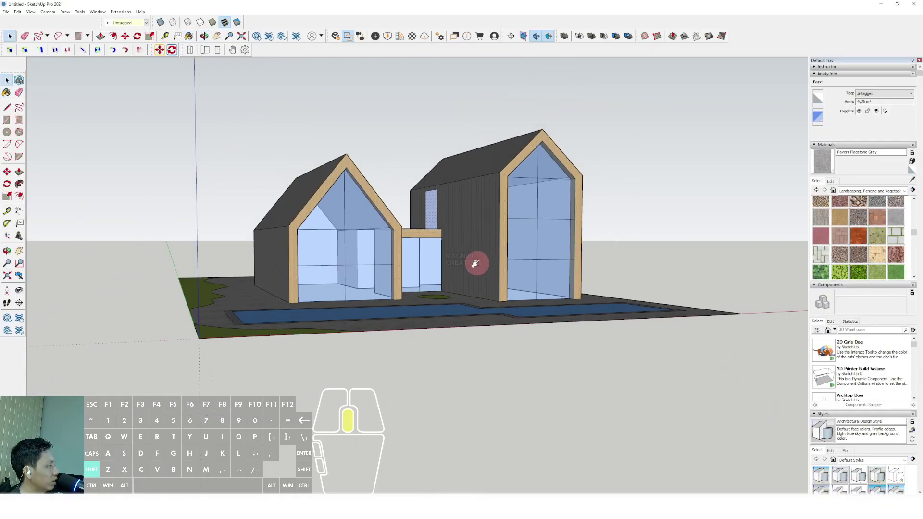
scroll(422, 240, "down", 3)
key("ctrl+a")
right_click(488, 222)
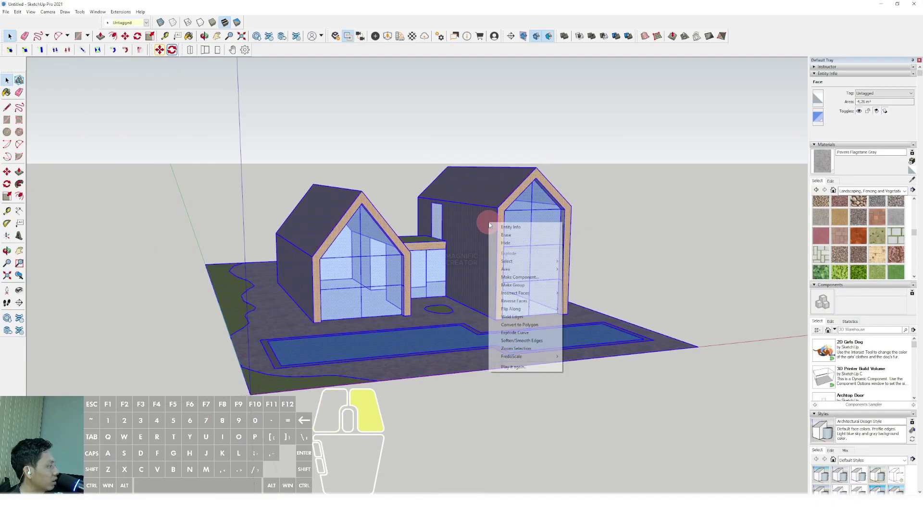
left_click(512, 285)
middle_click_drag(512, 285, 481, 286)
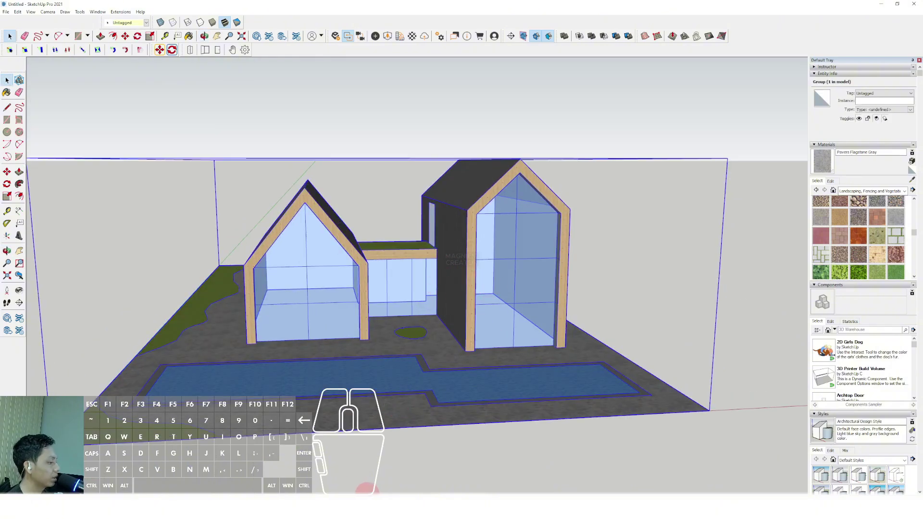
Step: Switch to the open palm tree file, copy the palm, and return to the house model
left_click(380, 507)
left_click(418, 480)
left_click(471, 311)
scroll(470, 277, "down", 3)
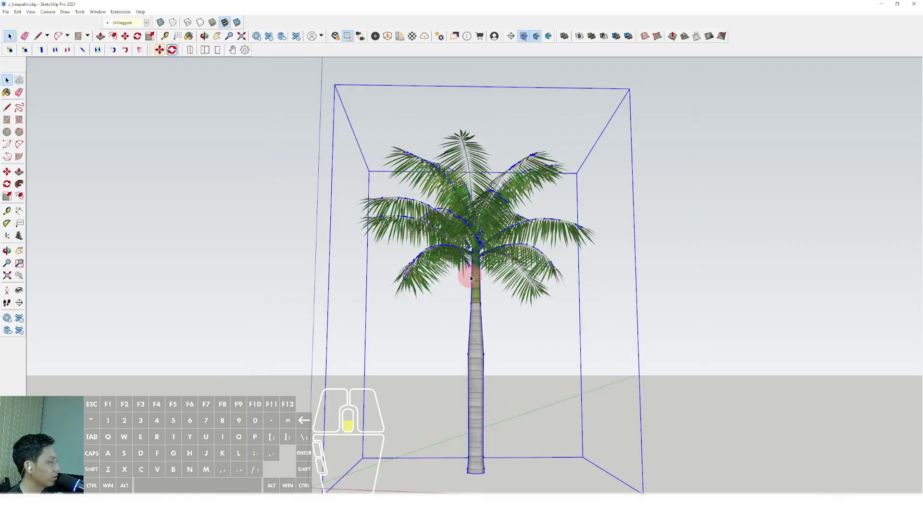
middle_click_drag(470, 275, 484, 323)
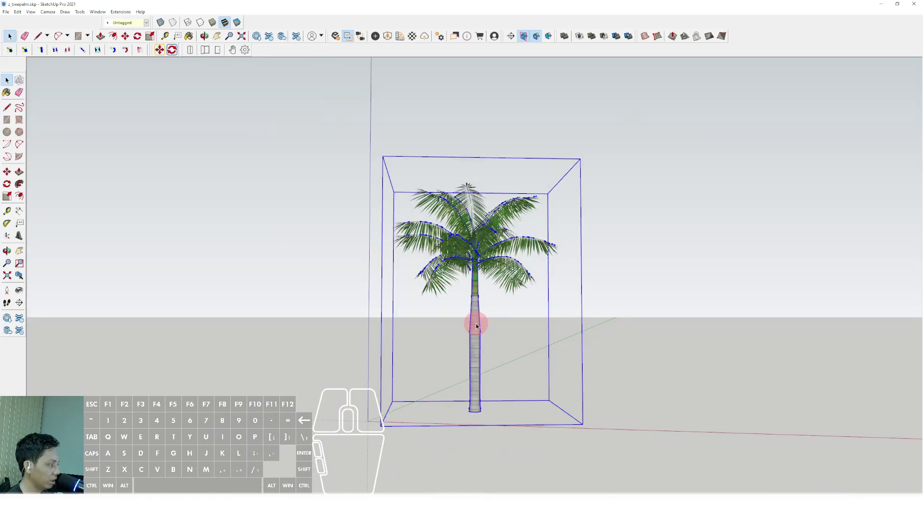
left_click(382, 507)
left_click(421, 481)
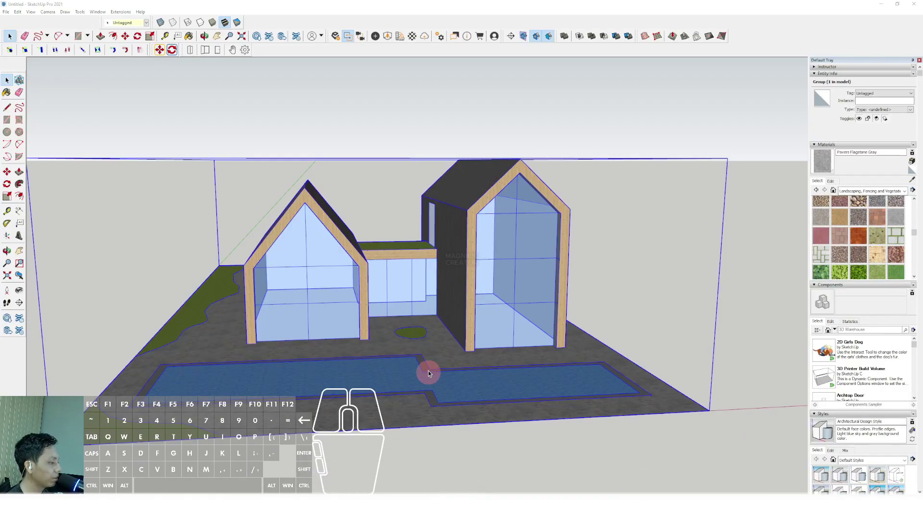
Step: Paste the palm onto the oval grass patch and copy it to the paving beside the tall house's front
key("ctrl+v")
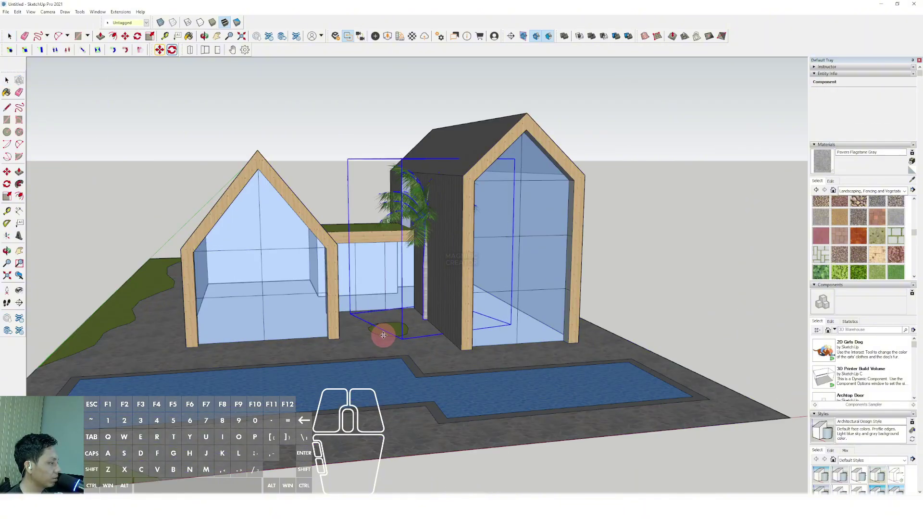
scroll(408, 327, "up", 4)
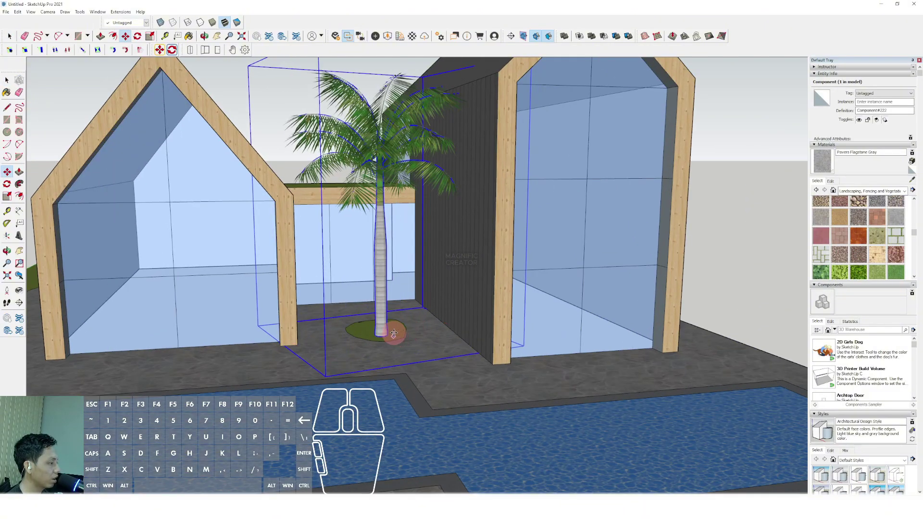
left_click(391, 333)
key("ctrl")
left_click(384, 335)
scroll(393, 334, "down", 2)
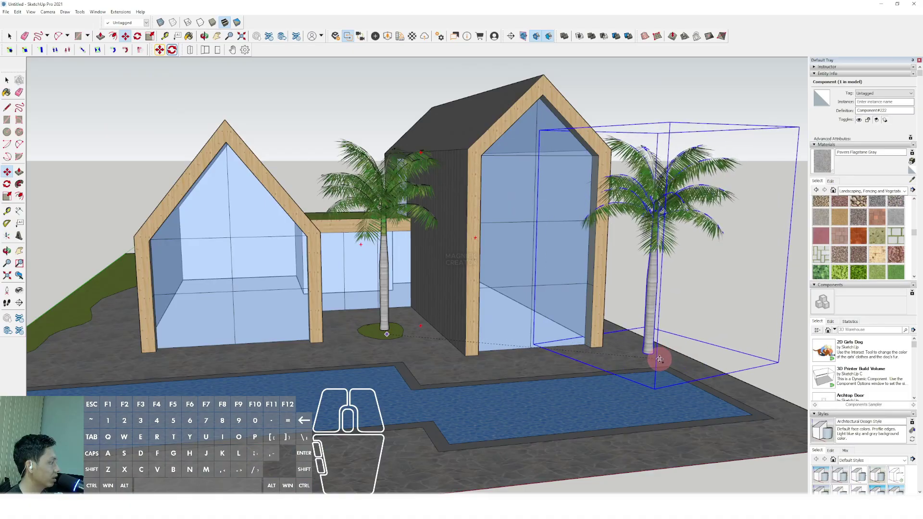
left_click(654, 361)
Step: Place five copies of the palm along the curved lawn beside the low house, from front to back
scroll(651, 361, "down", 2)
middle_click_drag(560, 370, 588, 346, "shift")
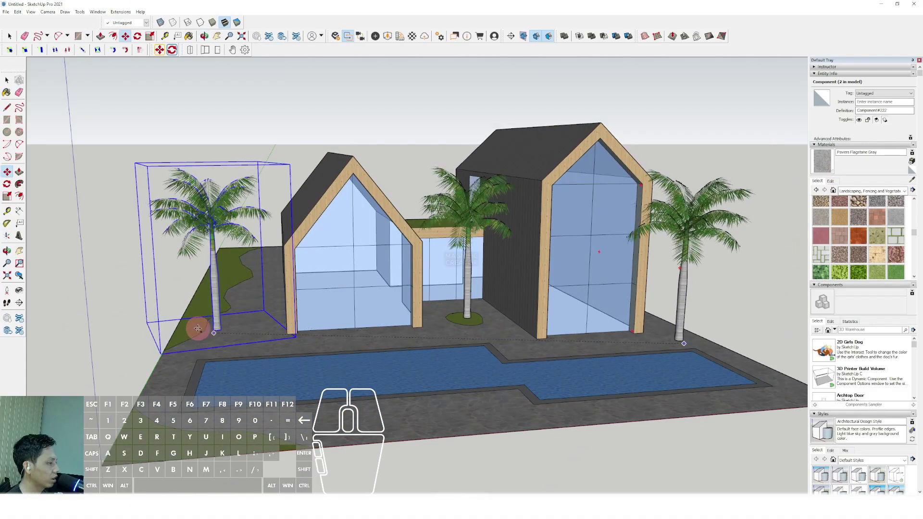
scroll(193, 334, "up", 2)
scroll(257, 277, "up", 3)
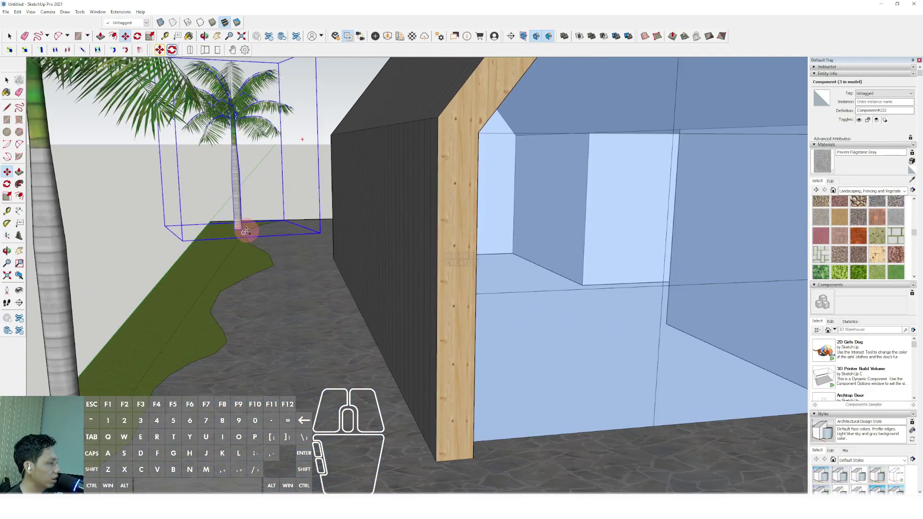
left_click(229, 250)
scroll(231, 262, "down", 2)
left_click(230, 255)
left_click(236, 277)
key("ctrl")
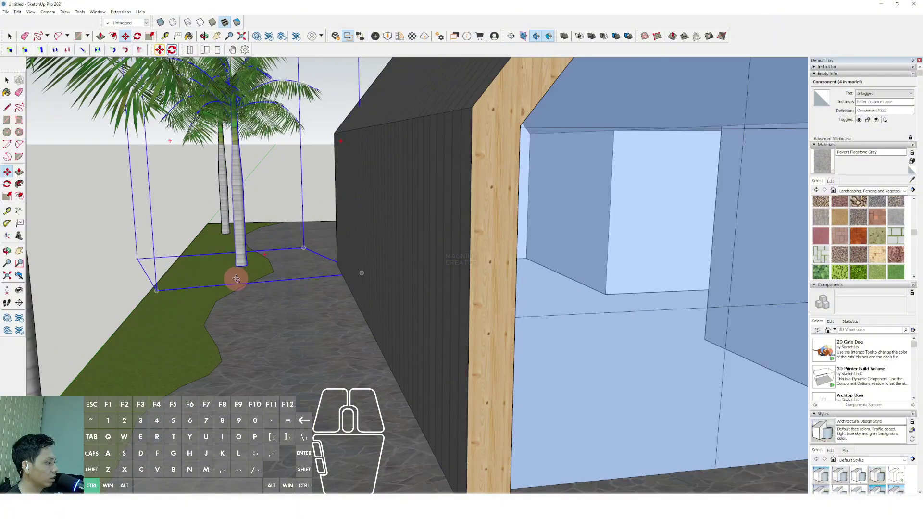
left_click(235, 277)
left_click(163, 328)
key("ctrl")
left_click(171, 326)
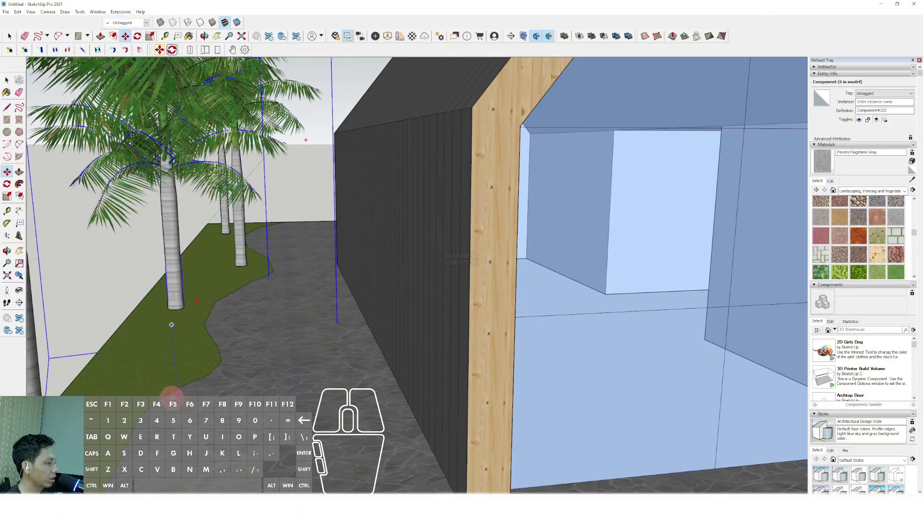
Step: Place two palm copies on the lawn at the rear corner behind the tall house
middle_click_drag(392, 336, 295, 369)
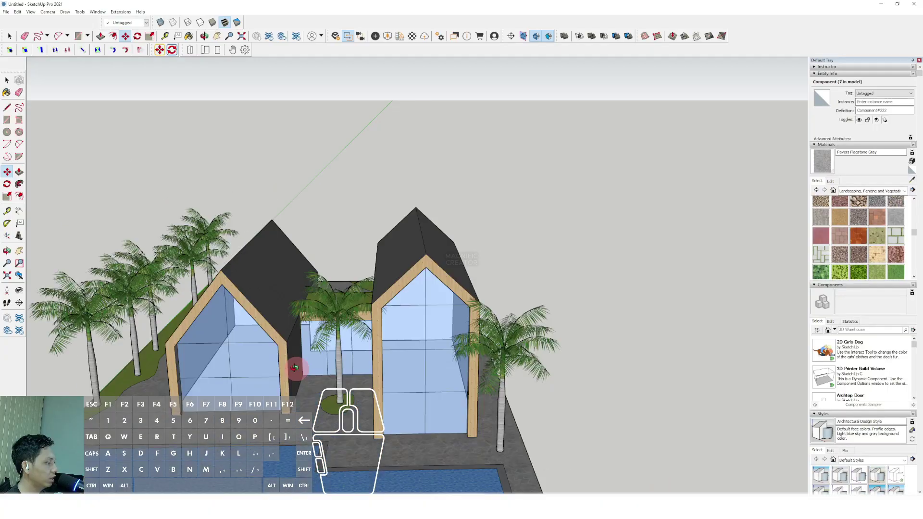
middle_click_drag(417, 312, 307, 351)
left_click(420, 263)
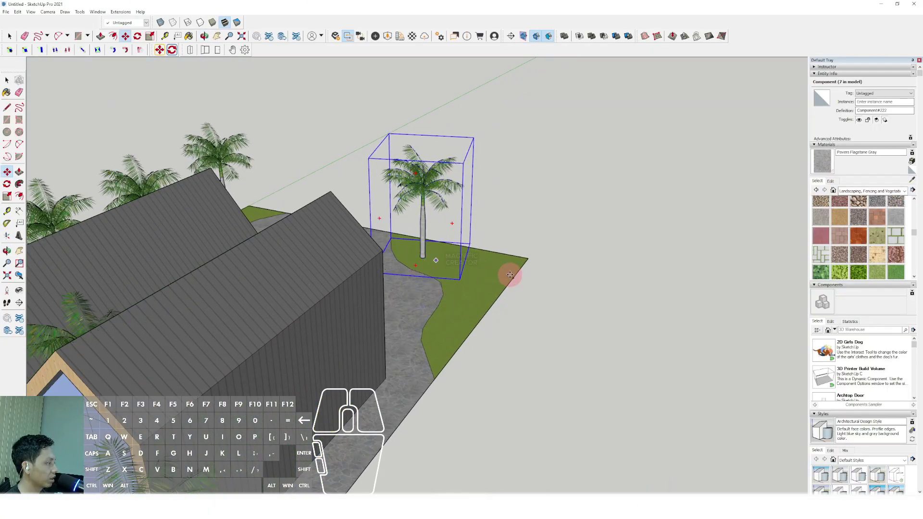
key("ctrl")
left_click(421, 264)
left_click(487, 279)
left_click(487, 255)
Step: Copy the selected rear palm to the narrow end of the lawn alongside the tall house
key("space")
scroll(474, 296, "up", 2)
middle_click_drag(474, 297, 472, 303)
key("m")
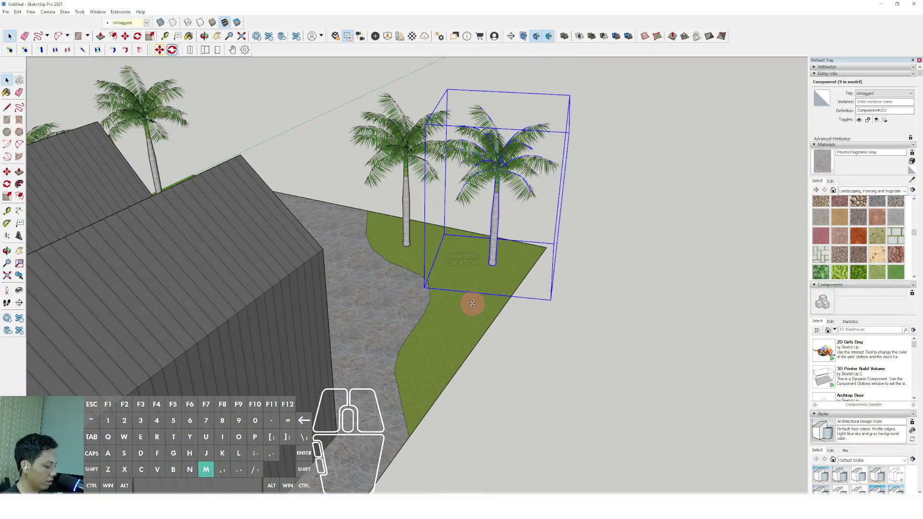
left_click(417, 392)
key("ctrl")
left_click(422, 372)
Step: Place one palm copy on the front corner grass and another on the paving at the pool's far end
scroll(488, 313, "down", 4)
middle_click_drag(604, 227, 604, 210, "shift")
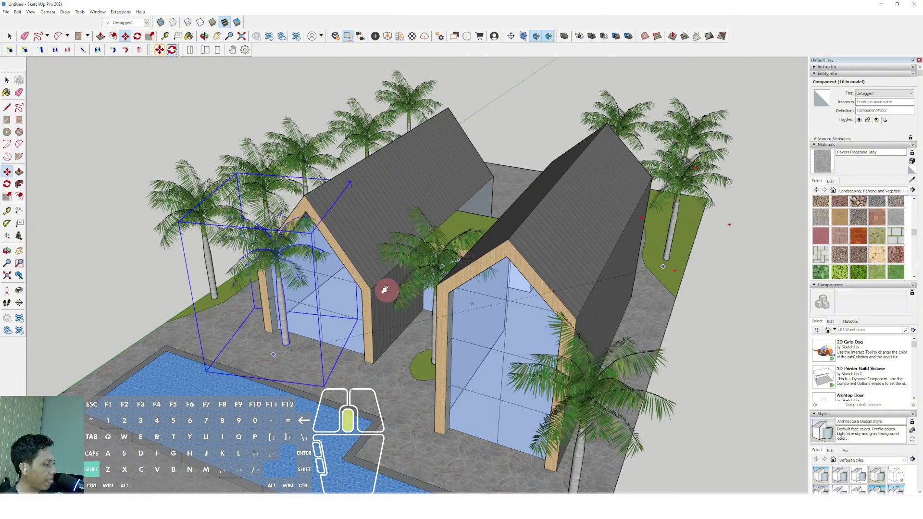
scroll(163, 366, "up", 4)
left_click(140, 379)
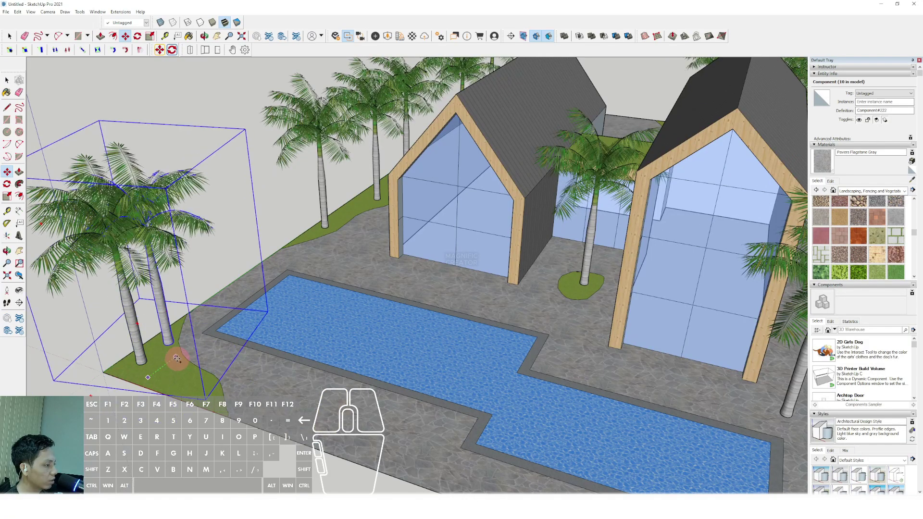
middle_click_drag(175, 354, 605, 334)
scroll(732, 321, "up", 1)
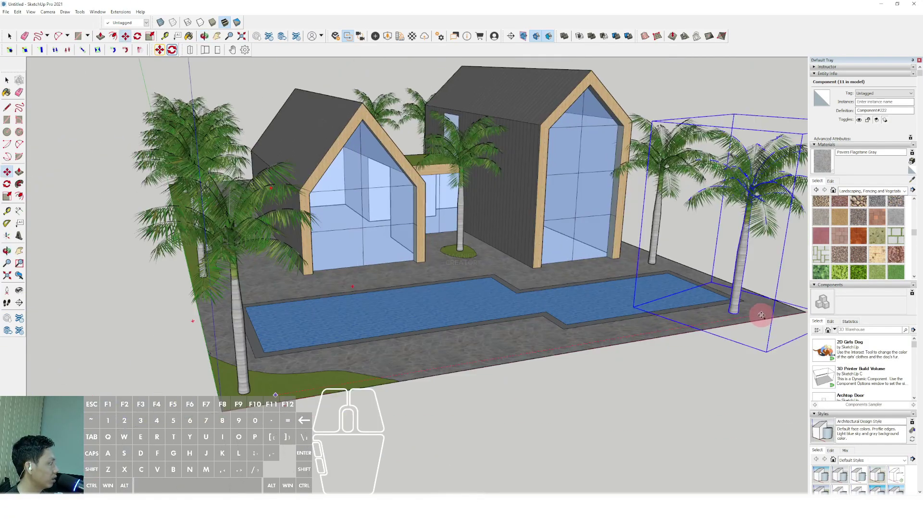
key("space")
middle_click_drag(518, 253, 418, 270)
scroll(457, 232, "up", 2)
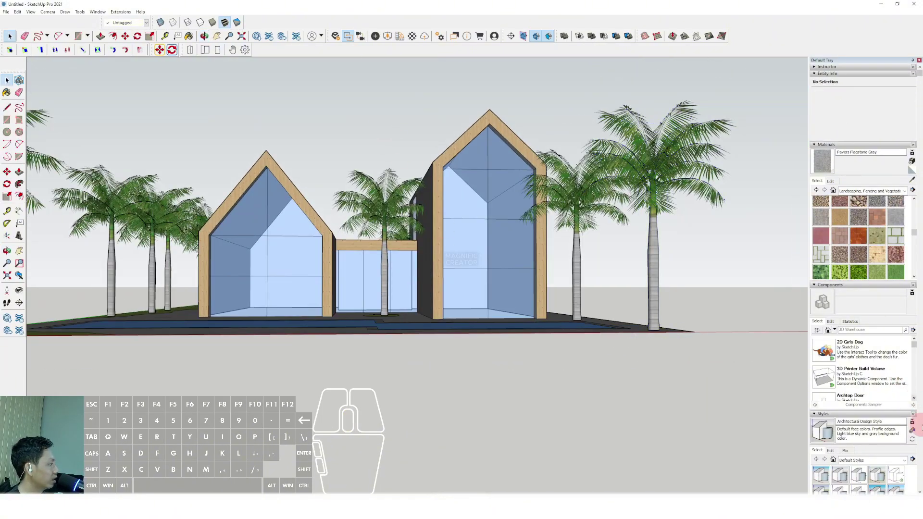
Step: Apply Simple Style from the Default Styles and turn on shadows for the scene
scroll(869, 306, "down", 5)
left_click(878, 235)
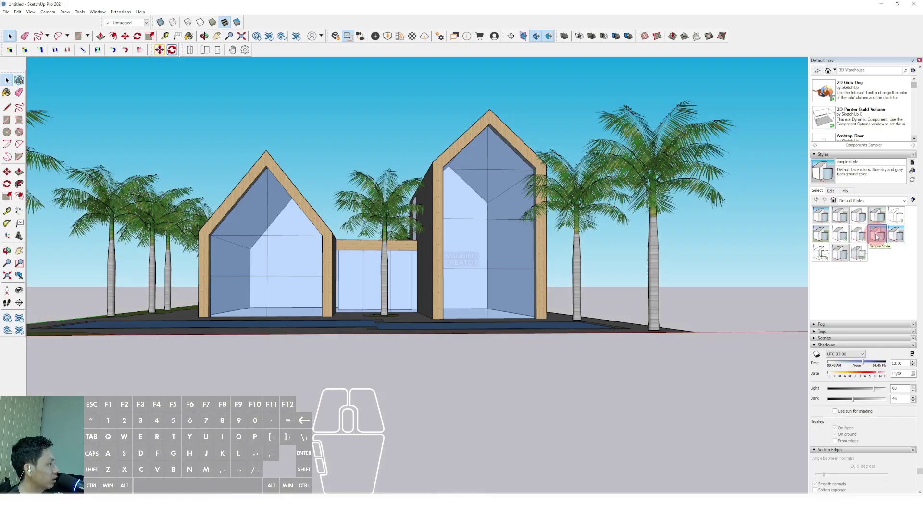
middle_click_drag(446, 238, 480, 253)
left_click(27, 13)
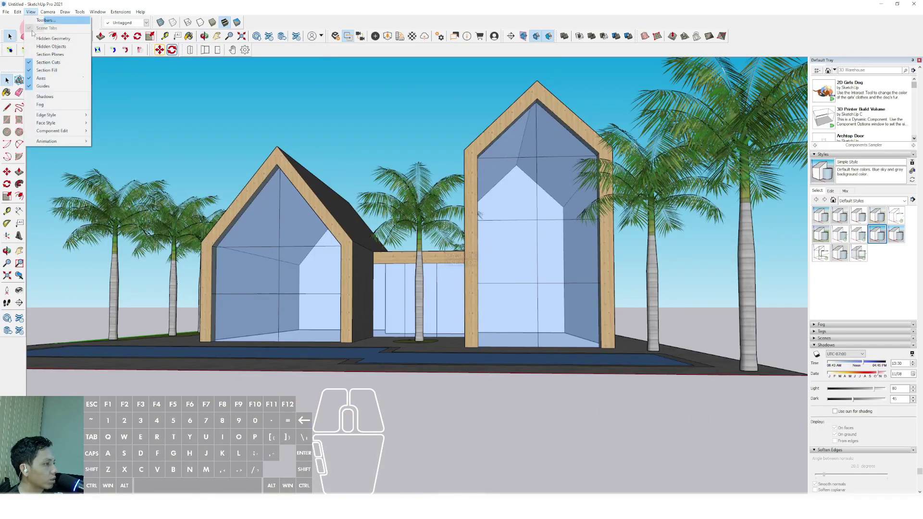
left_click(45, 97)
Step: Adjust the sun's time to 14:18 and the date to 10/08 so shadows fall across the pool and facades
middle_click_drag(501, 258, 457, 302)
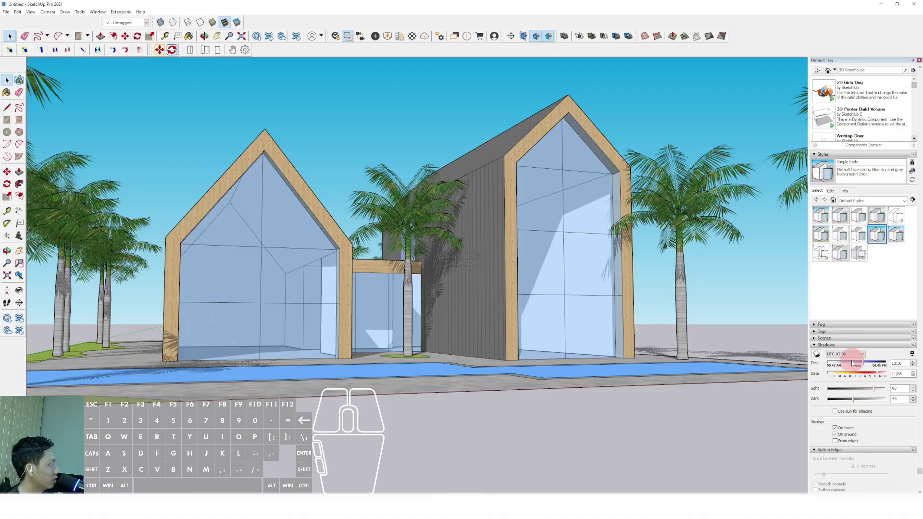
left_click_drag(835, 367, 879, 364)
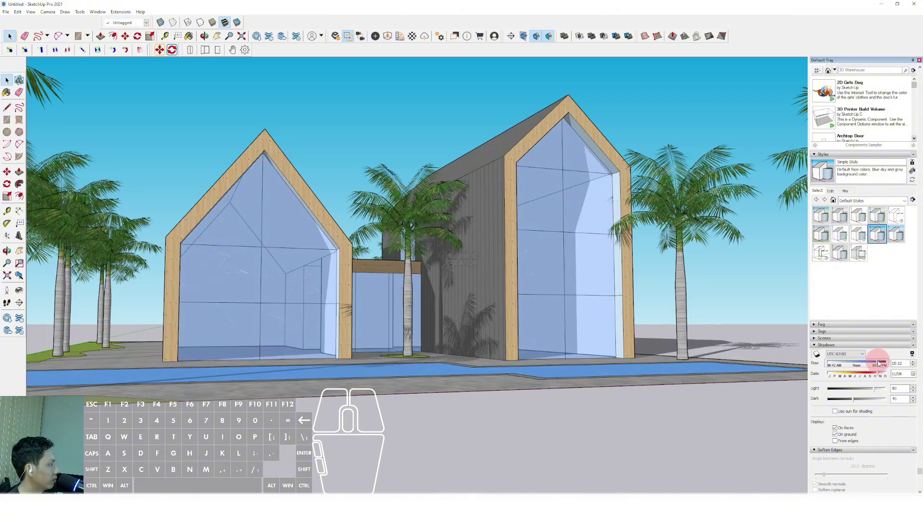
left_click(839, 376)
left_click(839, 376)
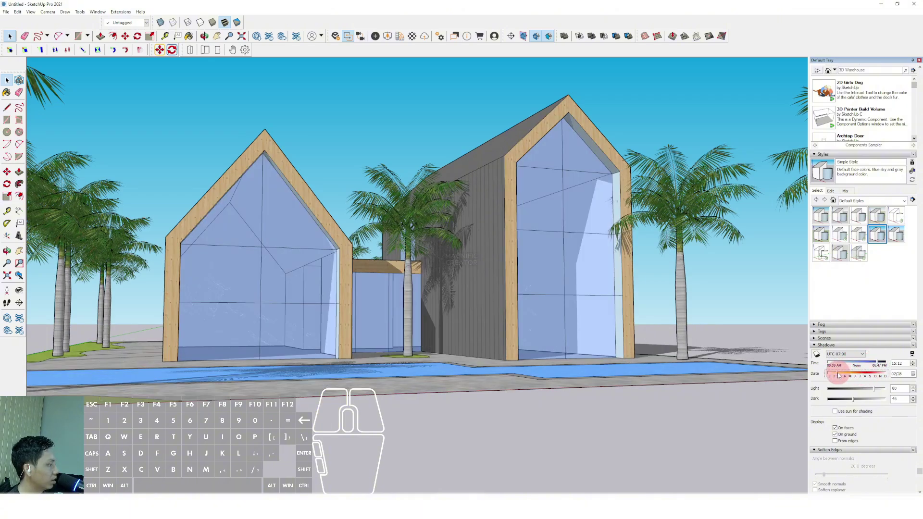
left_click_drag(837, 366, 874, 376)
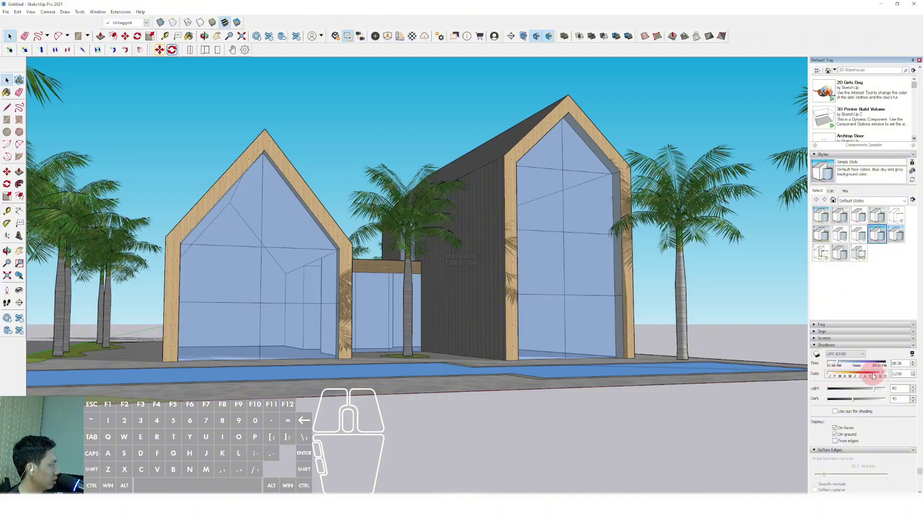
left_click_drag(872, 374, 865, 369)
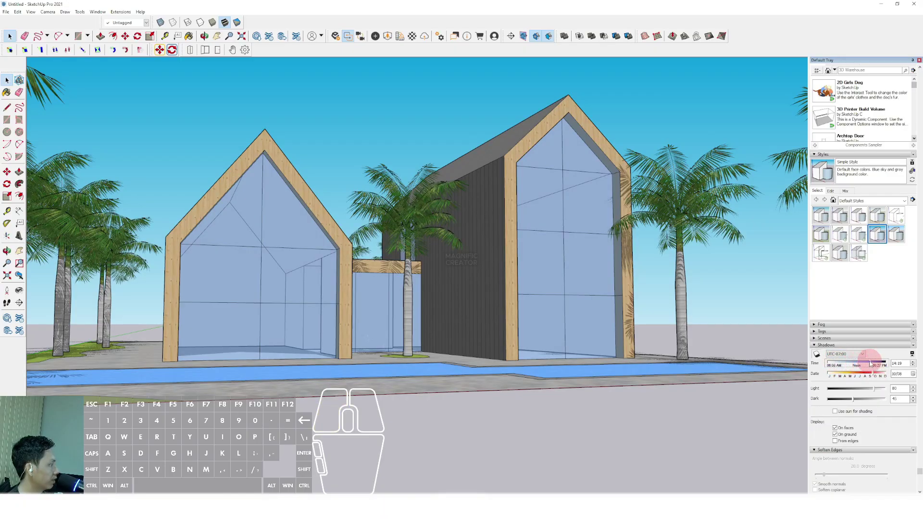
mouse_move(490, 326)
middle_mouse_down()
mouse_move(476, 325)
mouse_move(494, 321)
mouse_move(483, 323)
middle_mouse_up()
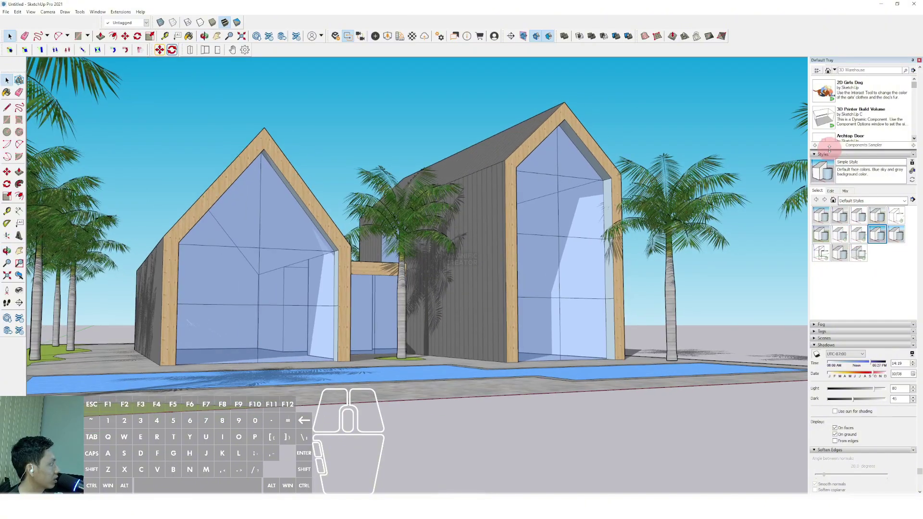
Step: Place the standing woman in the red top from the Components Sampler on the paving beside the tall house's front corner
scroll(909, 144, "up", 6)
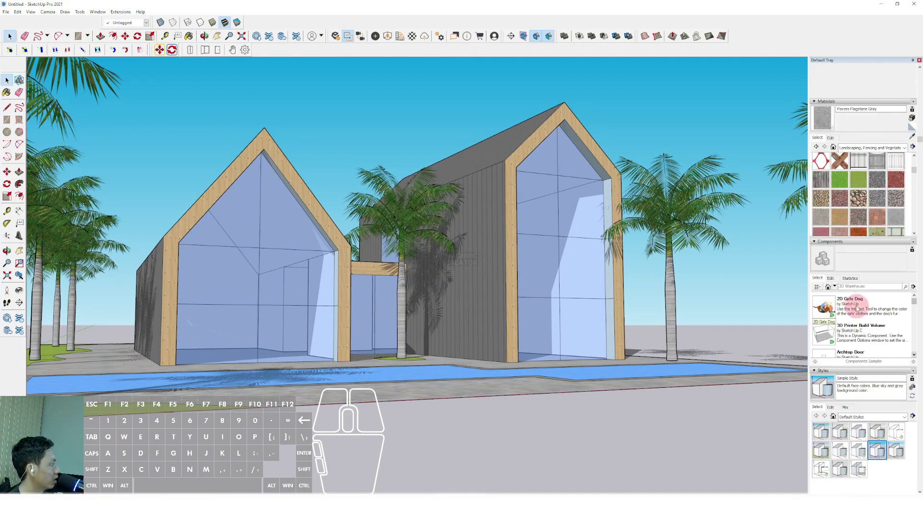
left_click(836, 287)
left_click(843, 306)
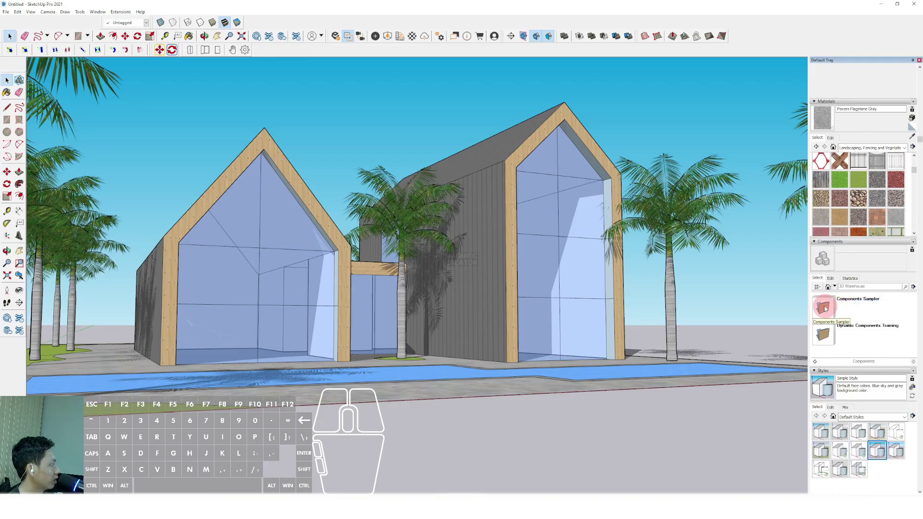
left_click(825, 309)
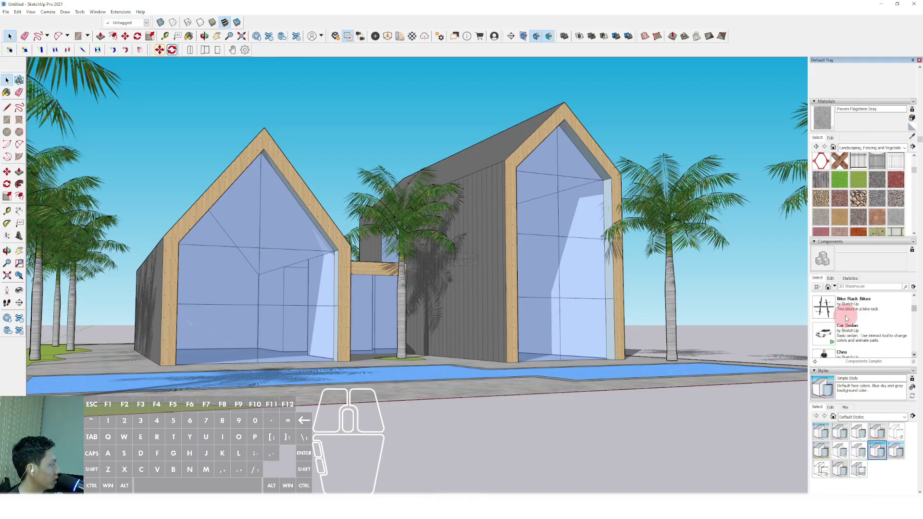
left_click(825, 335)
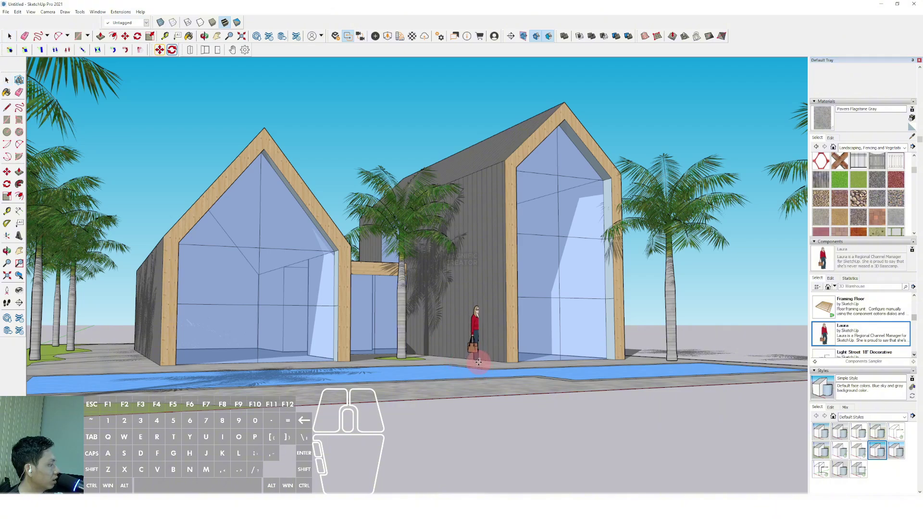
Step: Place the standing man in the blue T-shirt on the paving next to the woman, in front of the tall house
scroll(845, 343, "down", 2)
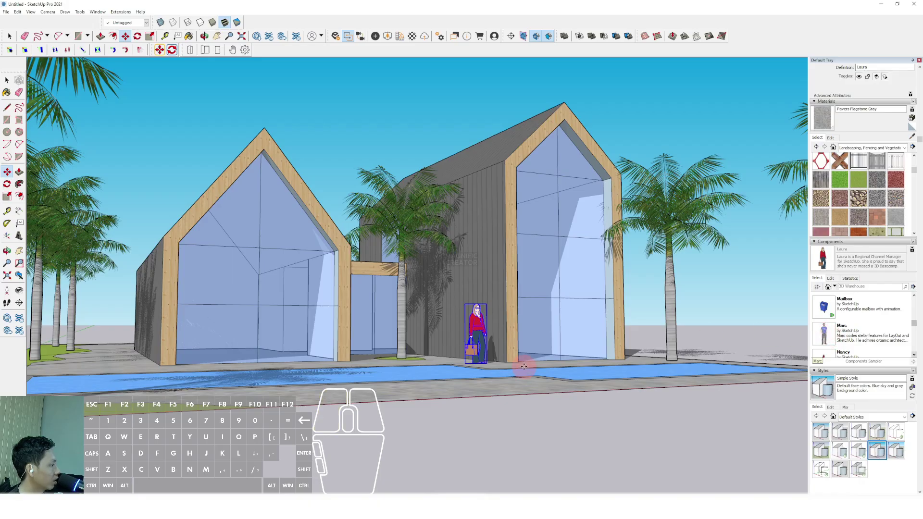
key("space")
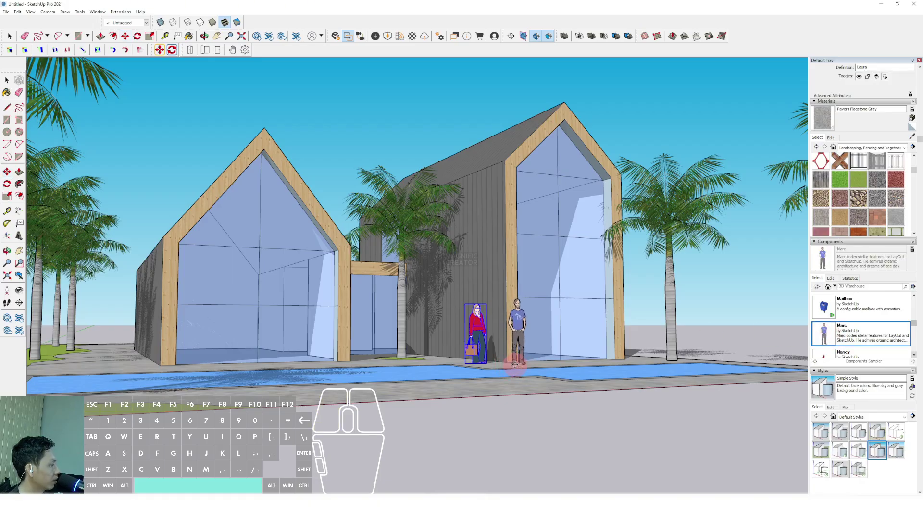
left_click(641, 107)
middle_click_drag(541, 314, 380, 320)
scroll(380, 319, "down", 3)
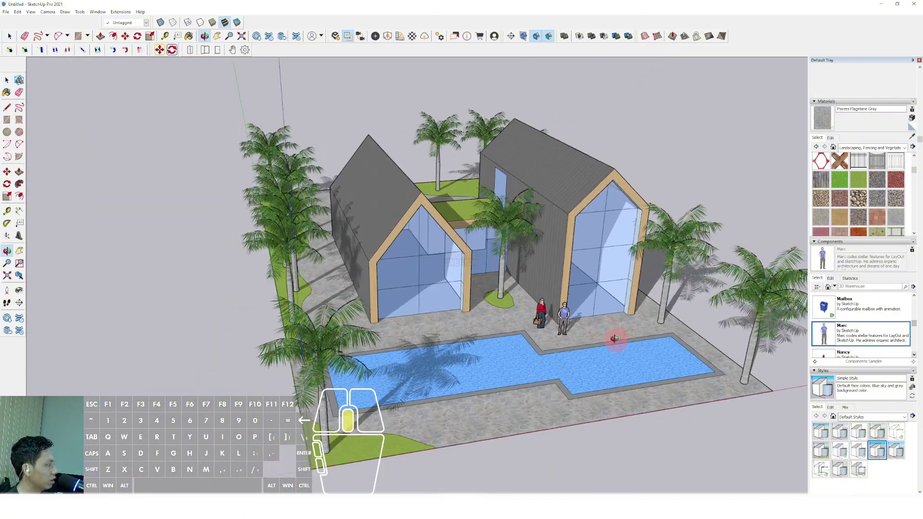
scroll(587, 313, "up", 2)
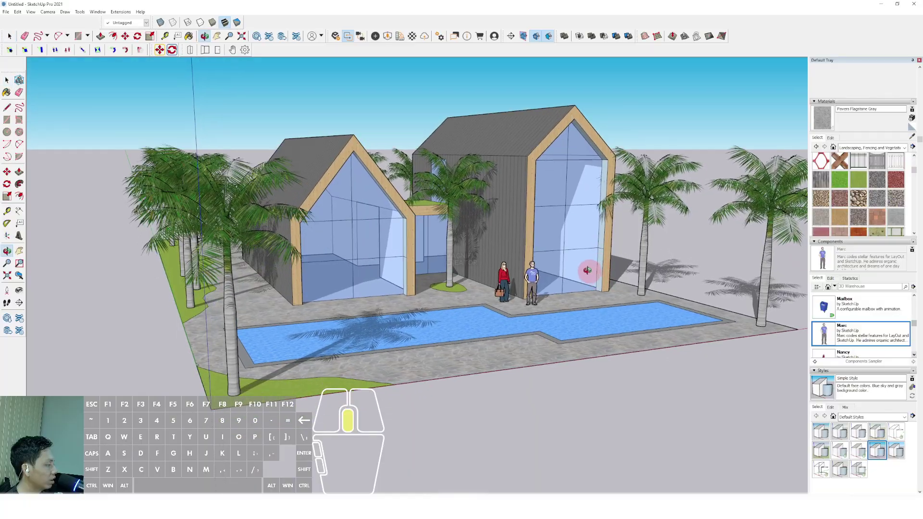
scroll(527, 249, "up", 3)
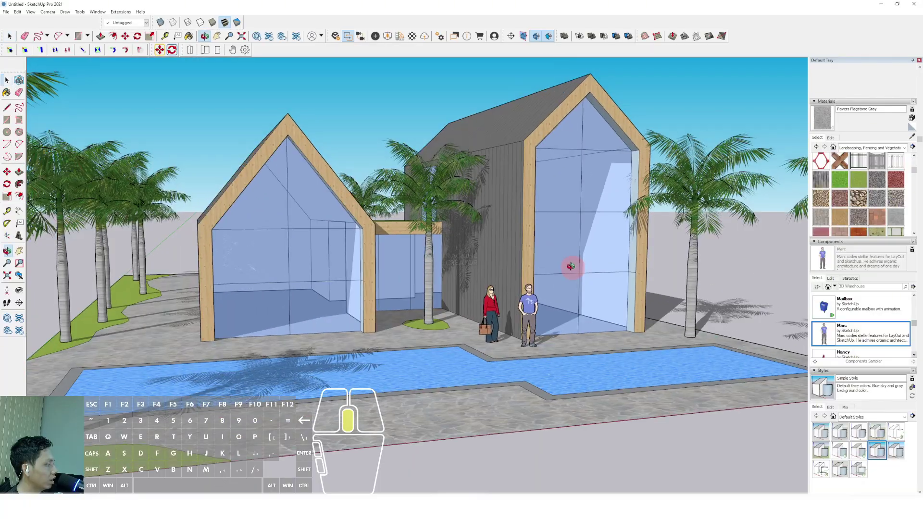